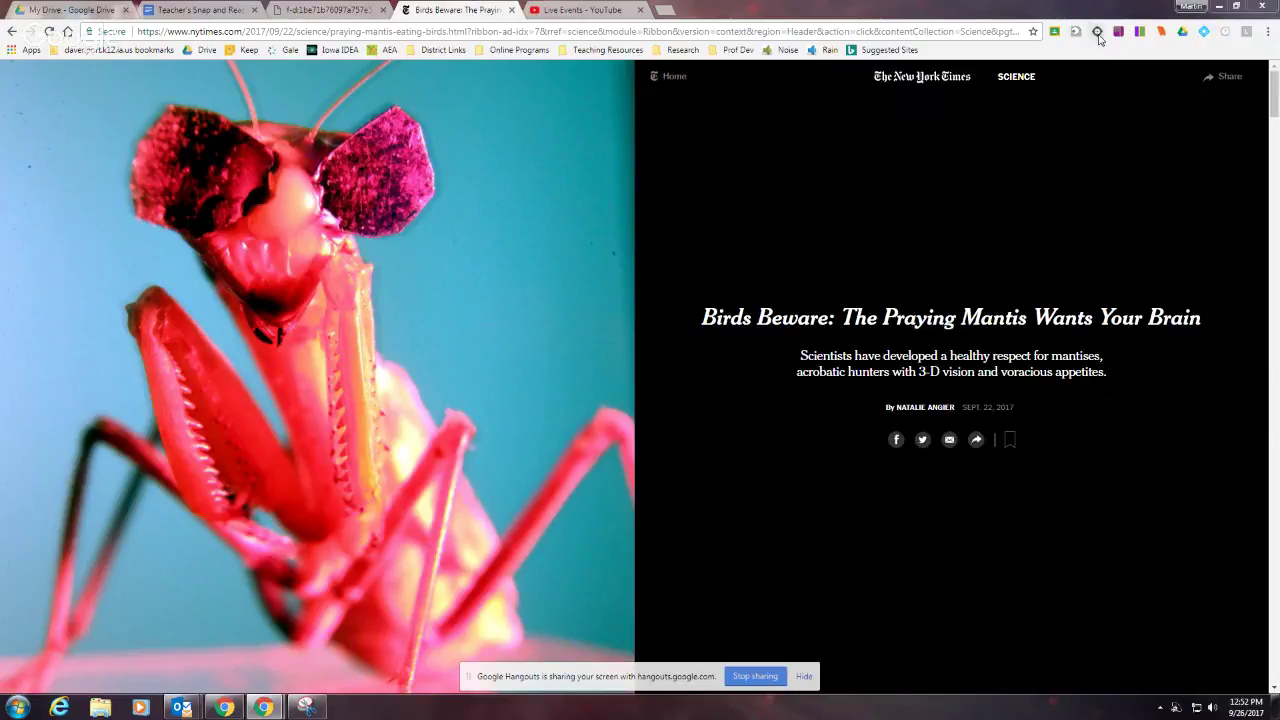
Step: Launch the Snap&Read toolbar on the NYT 'Birds Beware' praying mantis article
left_click(1097, 32)
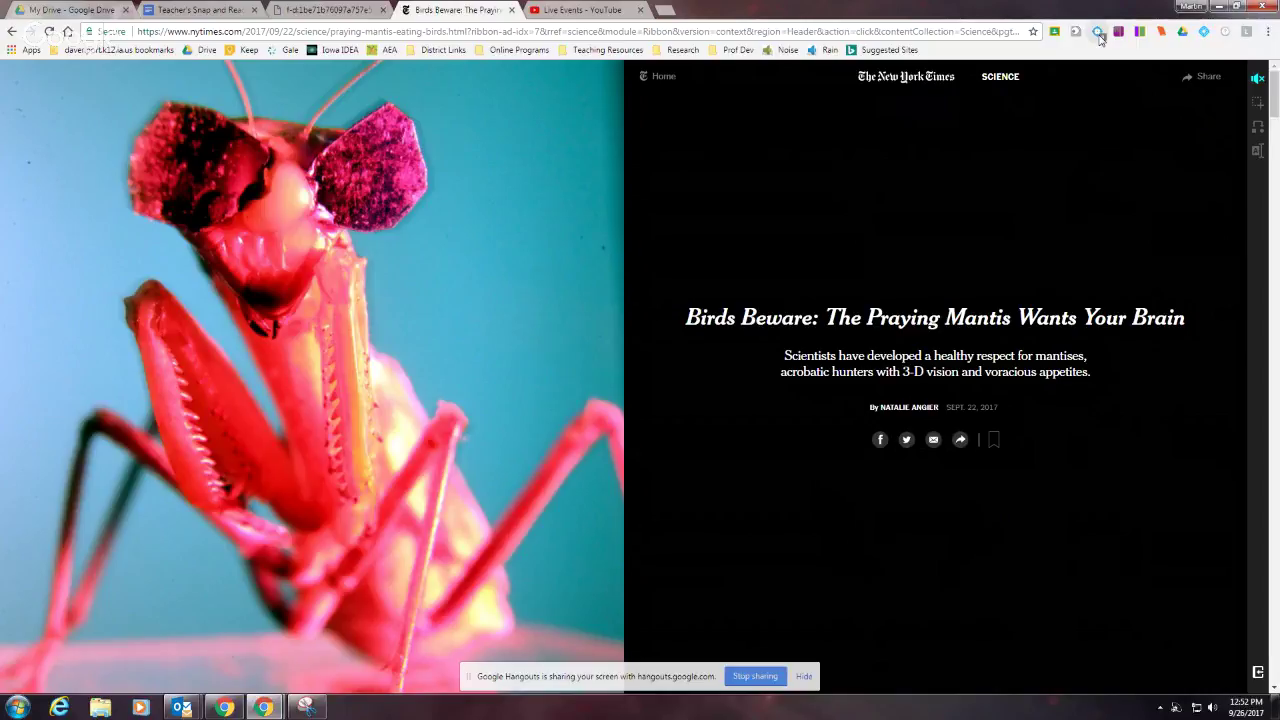
Step: Unmute Snap&Read speech so its reading tools become active
left_click(1257, 80)
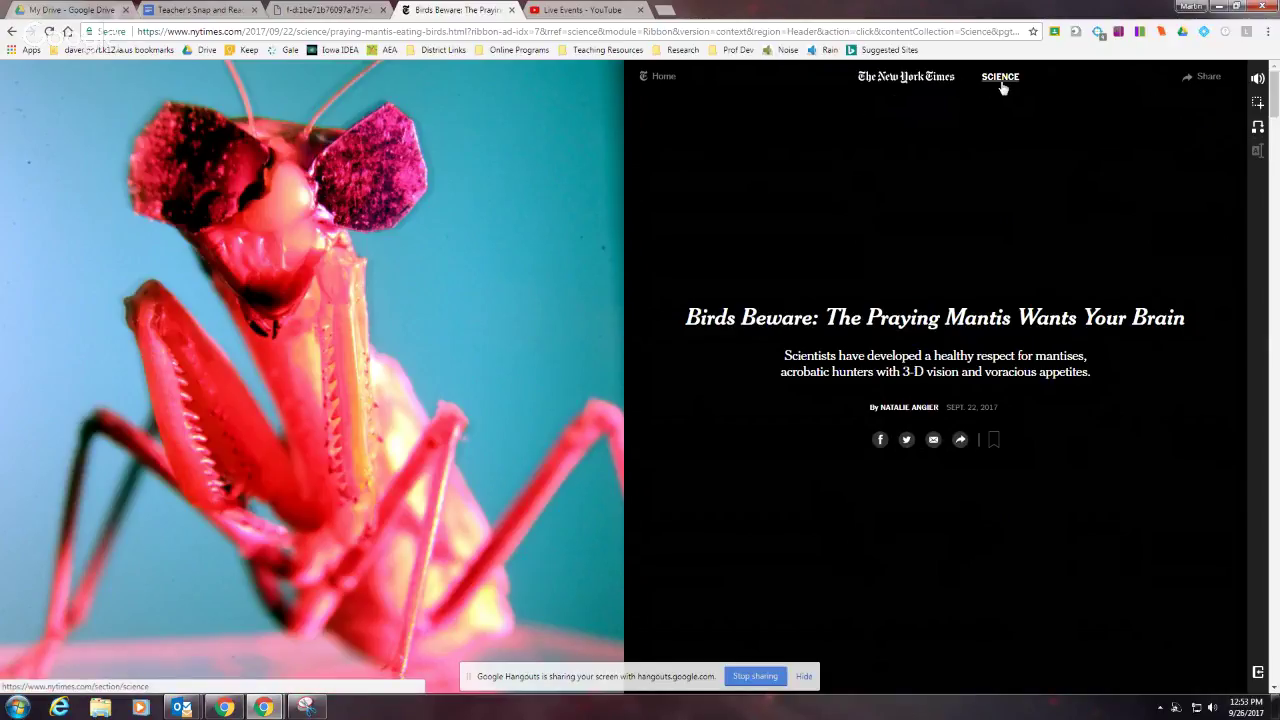
Step: Zoom the mantis article page in past 110% from Chrome's menu
left_click(1267, 31)
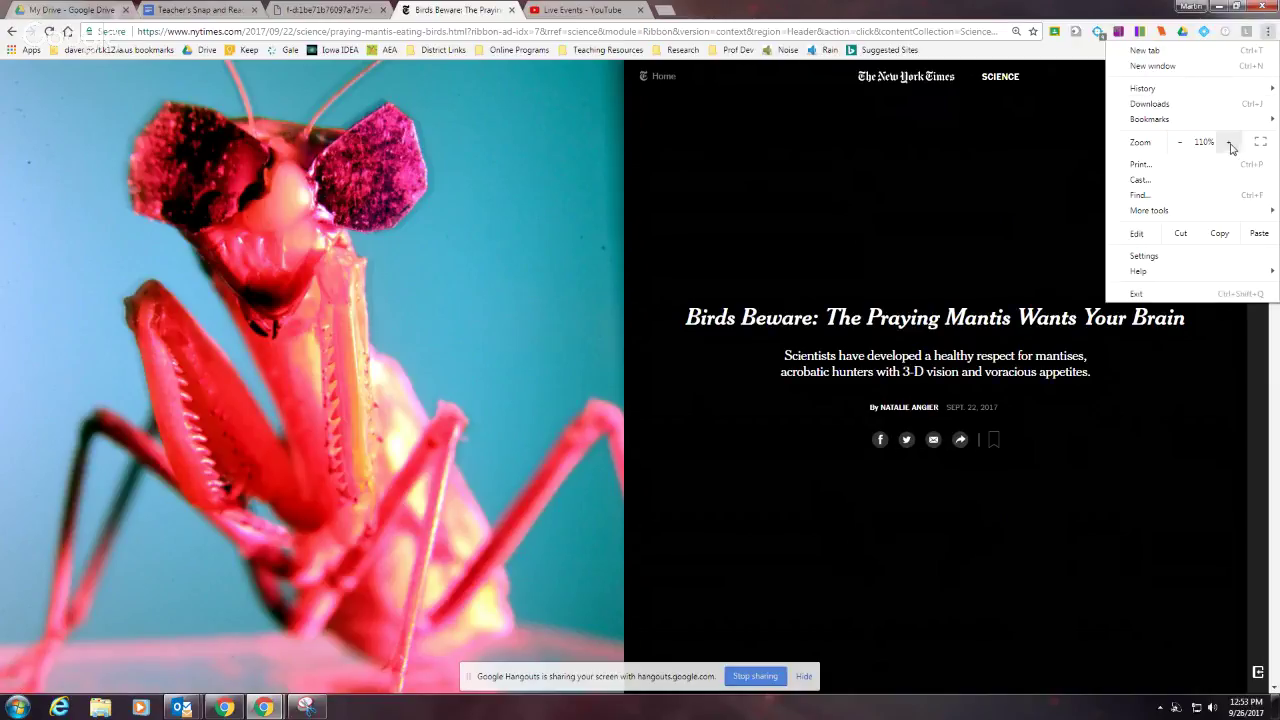
left_click(1231, 145)
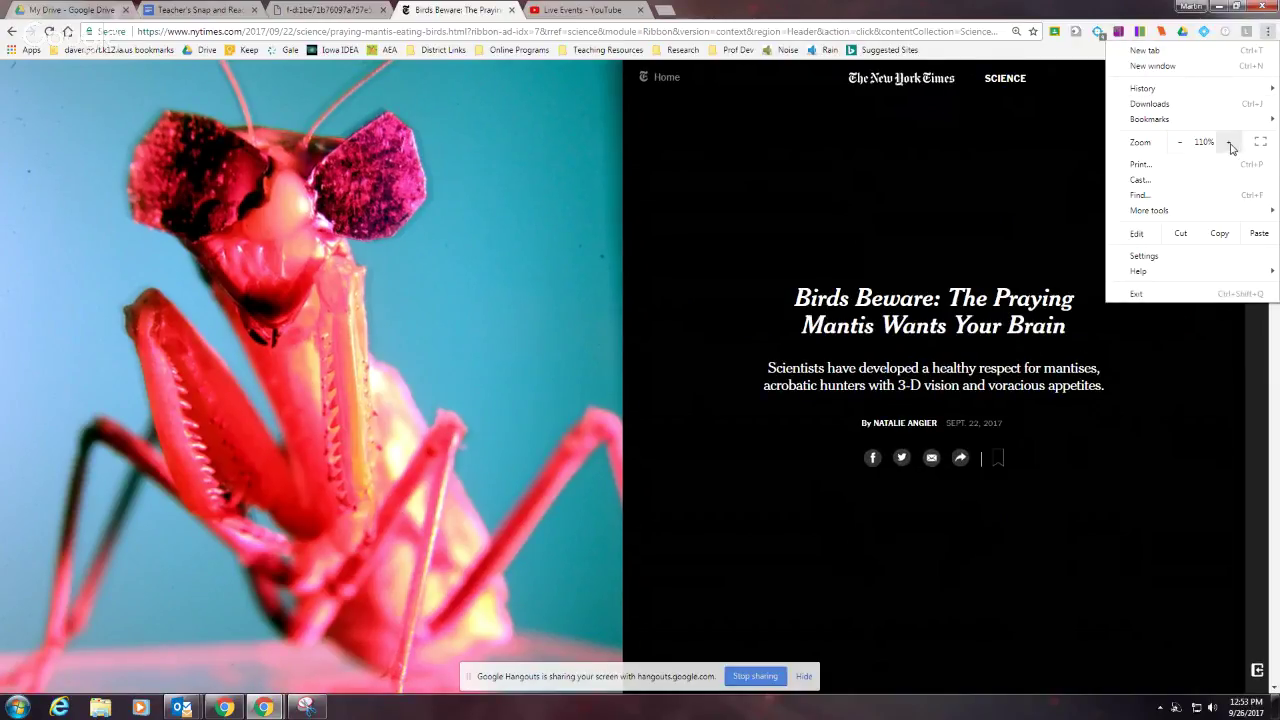
left_click(1231, 145)
left_click(1271, 54)
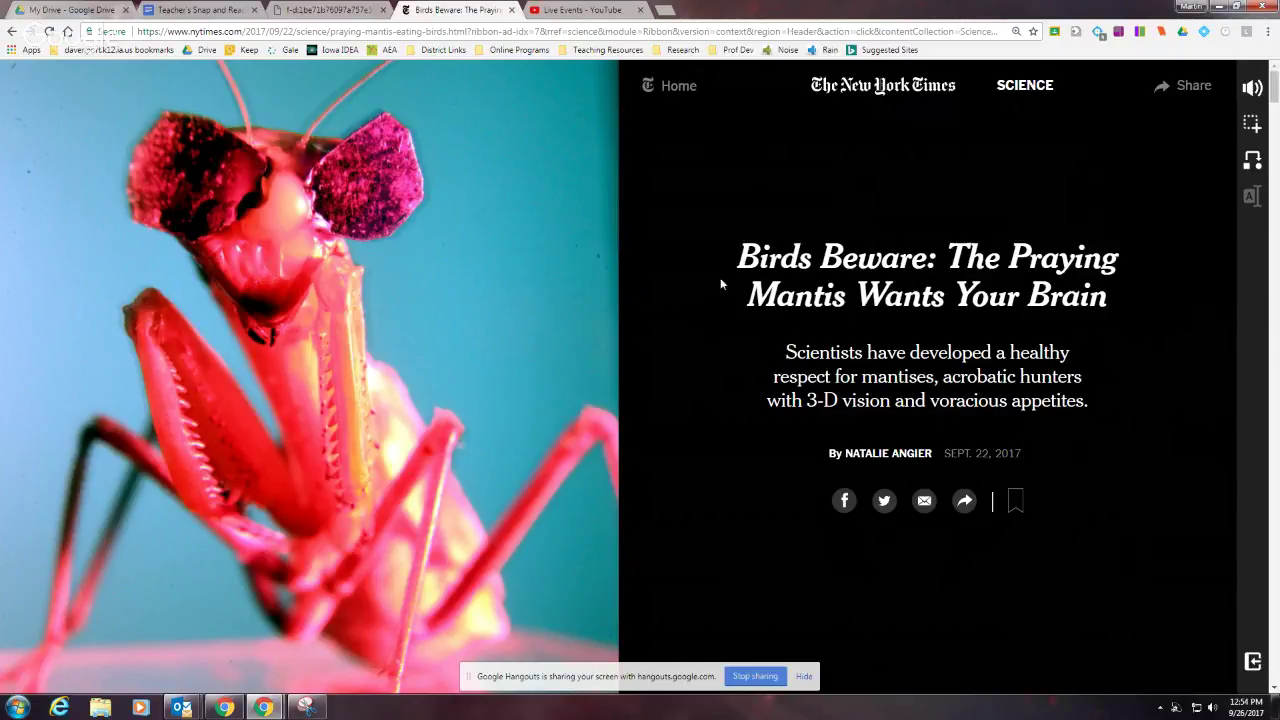
scroll(705, 272, "down", 1)
scroll(705, 279, "up", 1)
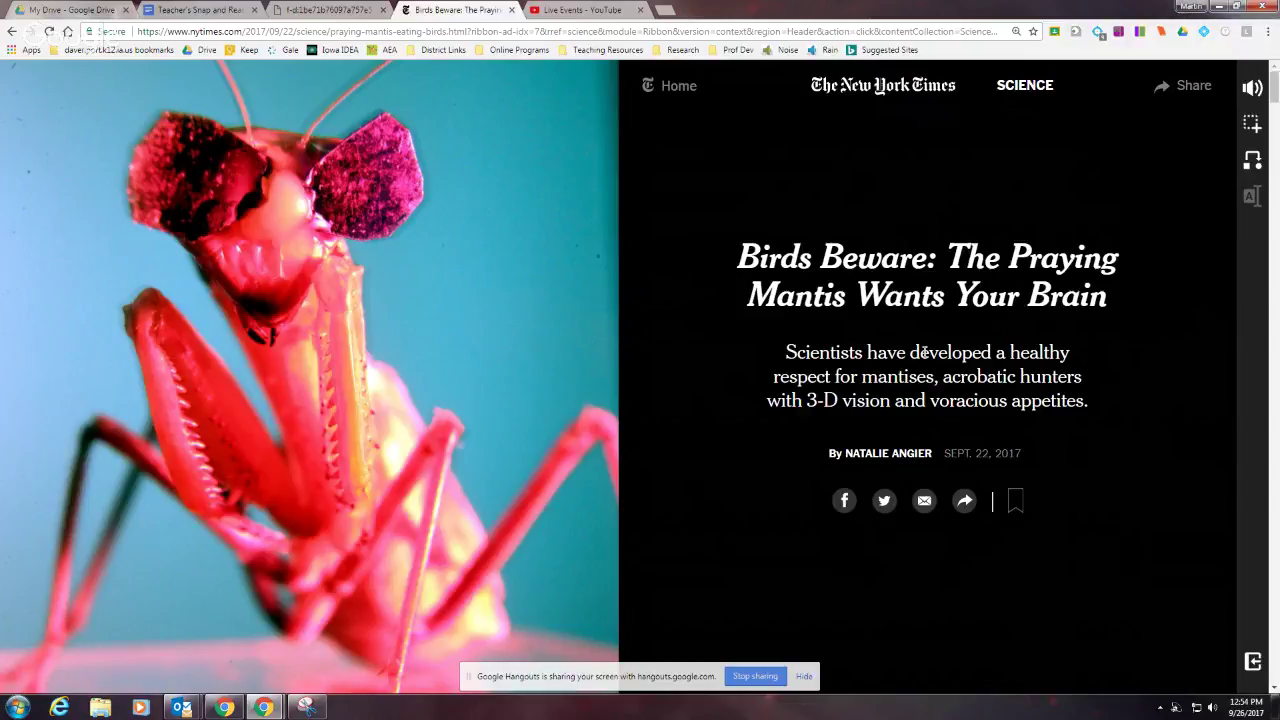
left_click(1251, 89)
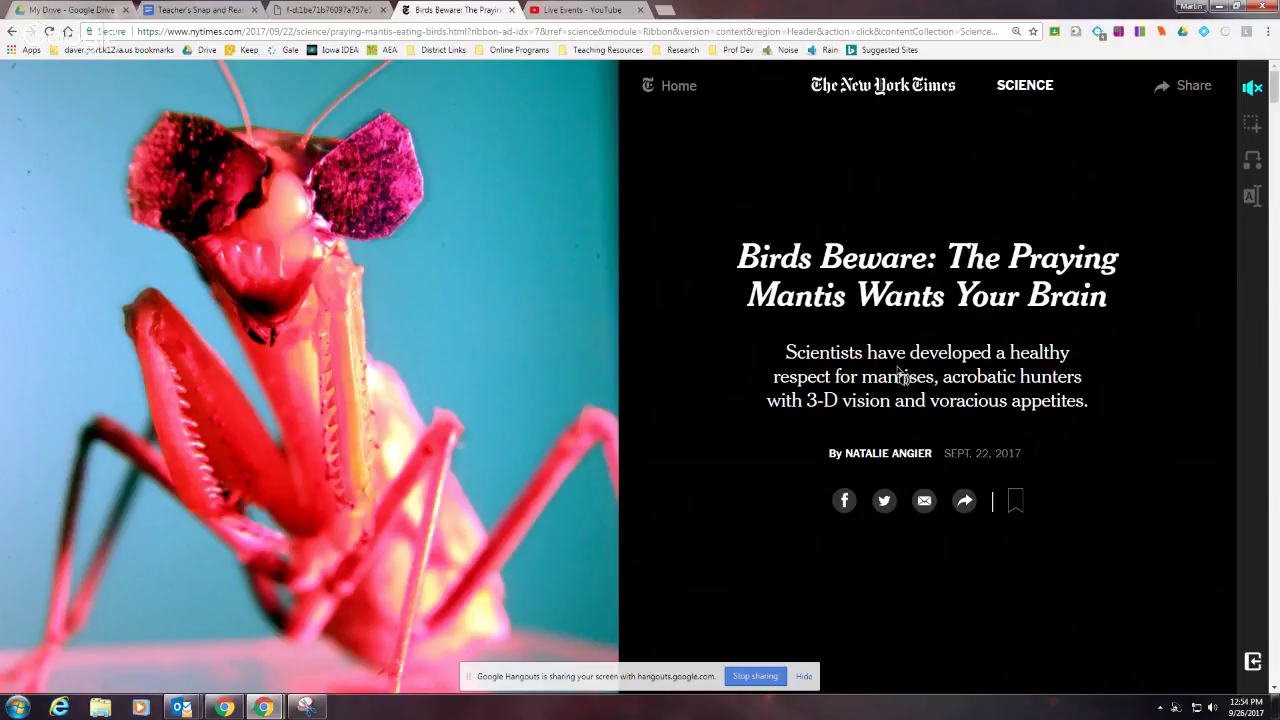
double_click(776, 262)
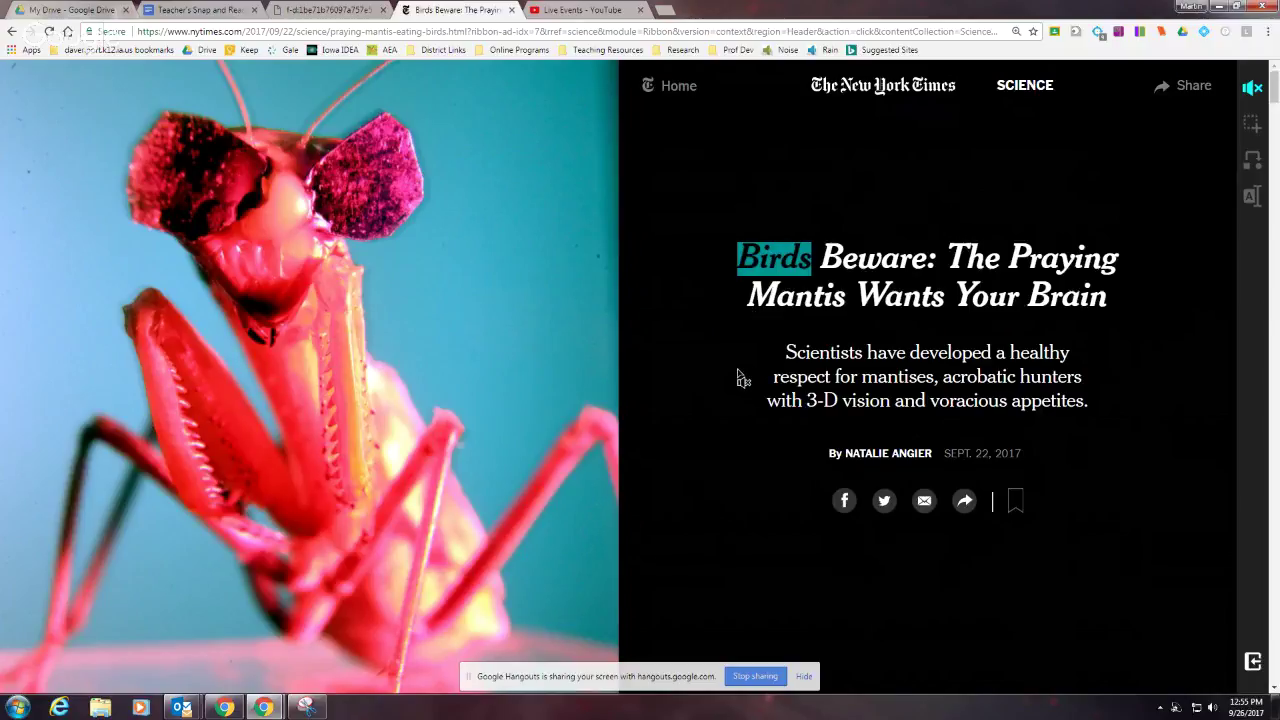
left_click(783, 264)
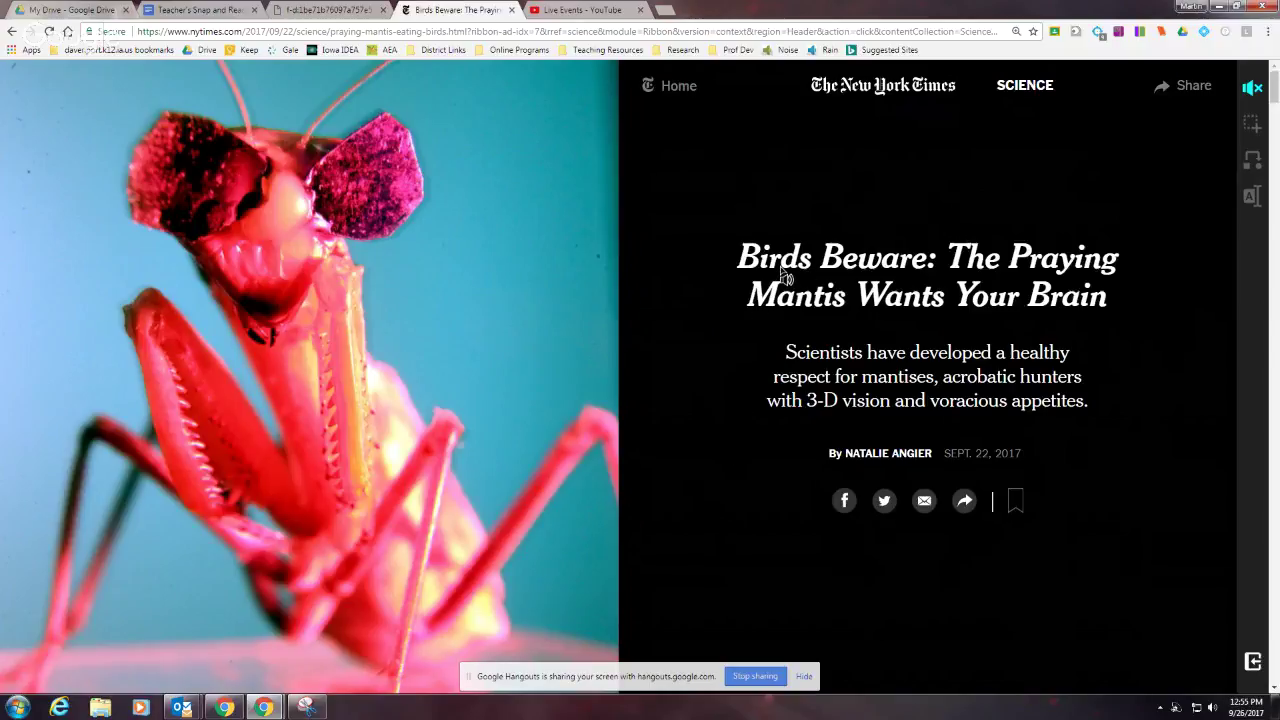
double_click(984, 380)
left_click(1251, 92)
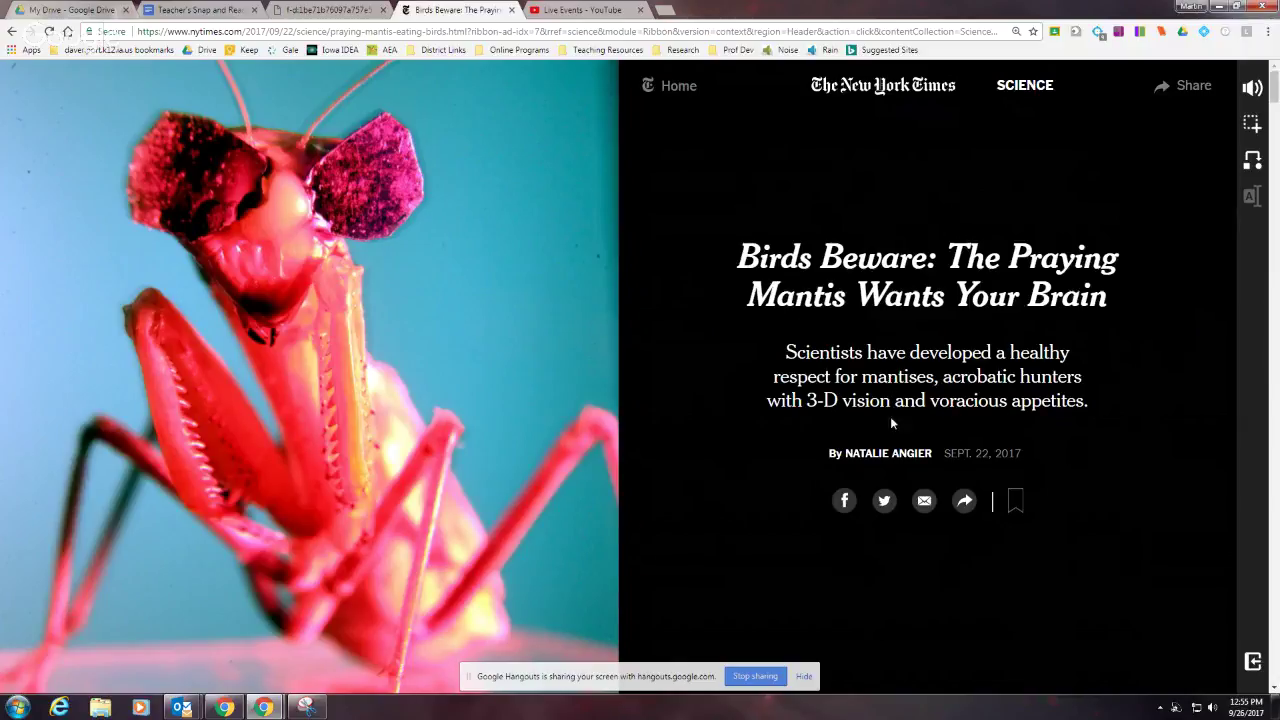
Step: Simplify the article's vocabulary and toggle 'acrobatic', keeping the simpler 'athletic'
left_click(1253, 170)
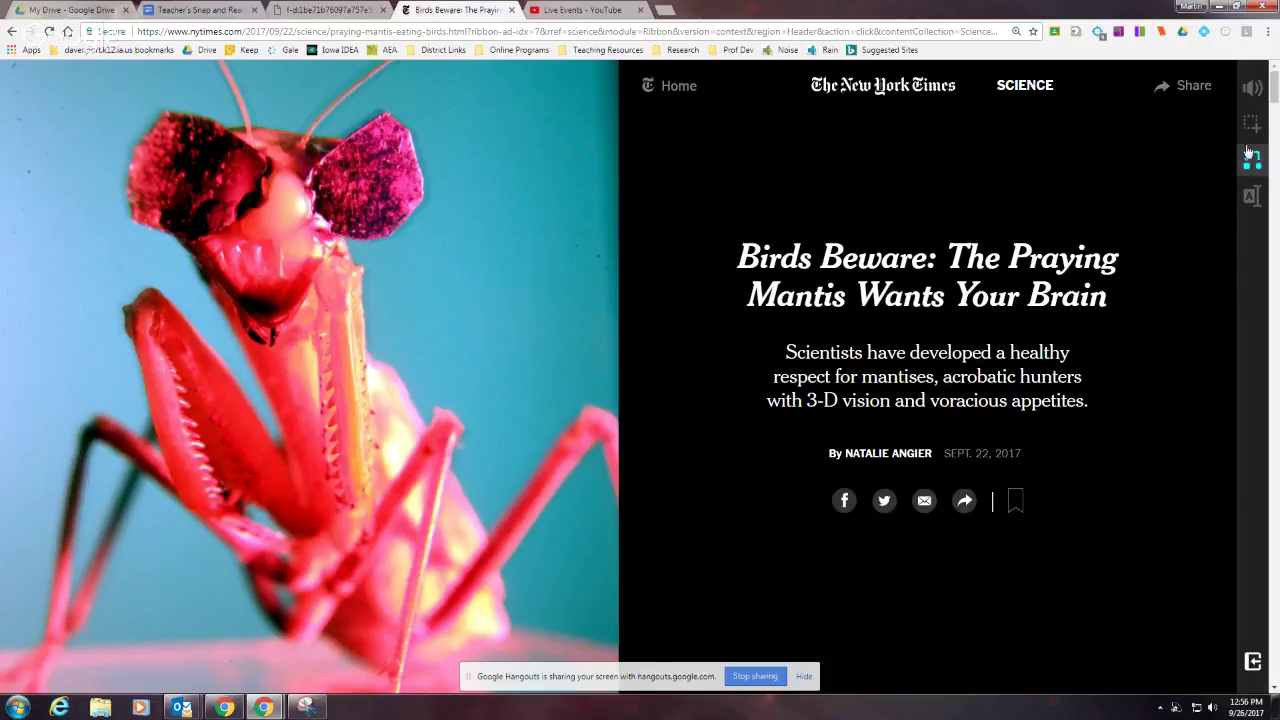
left_click(823, 366)
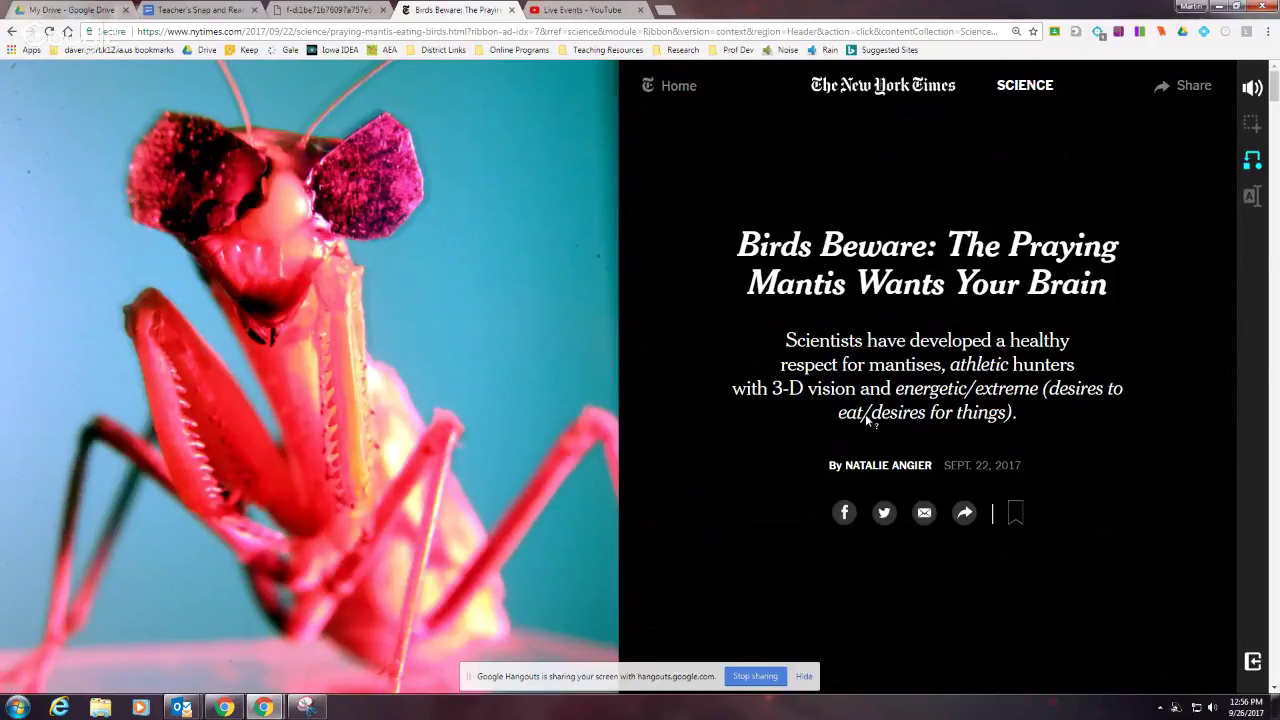
left_click(980, 369)
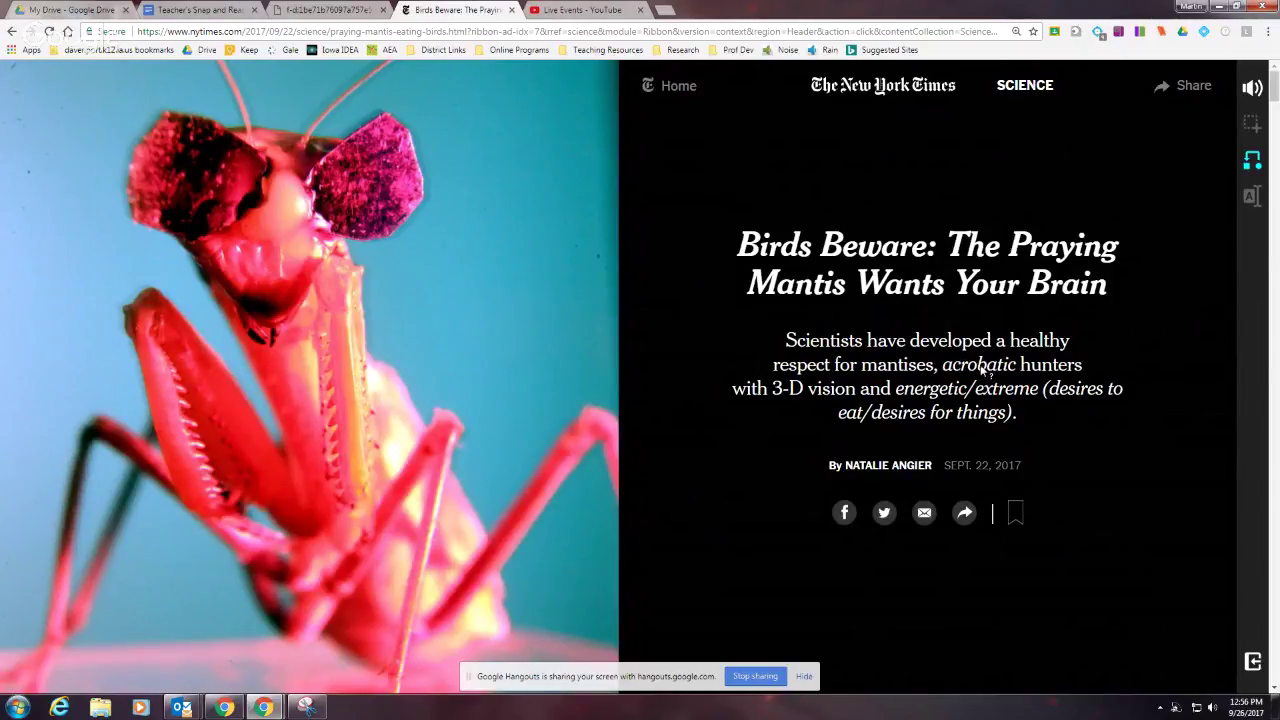
mouse_move(987, 392)
left_click(982, 370)
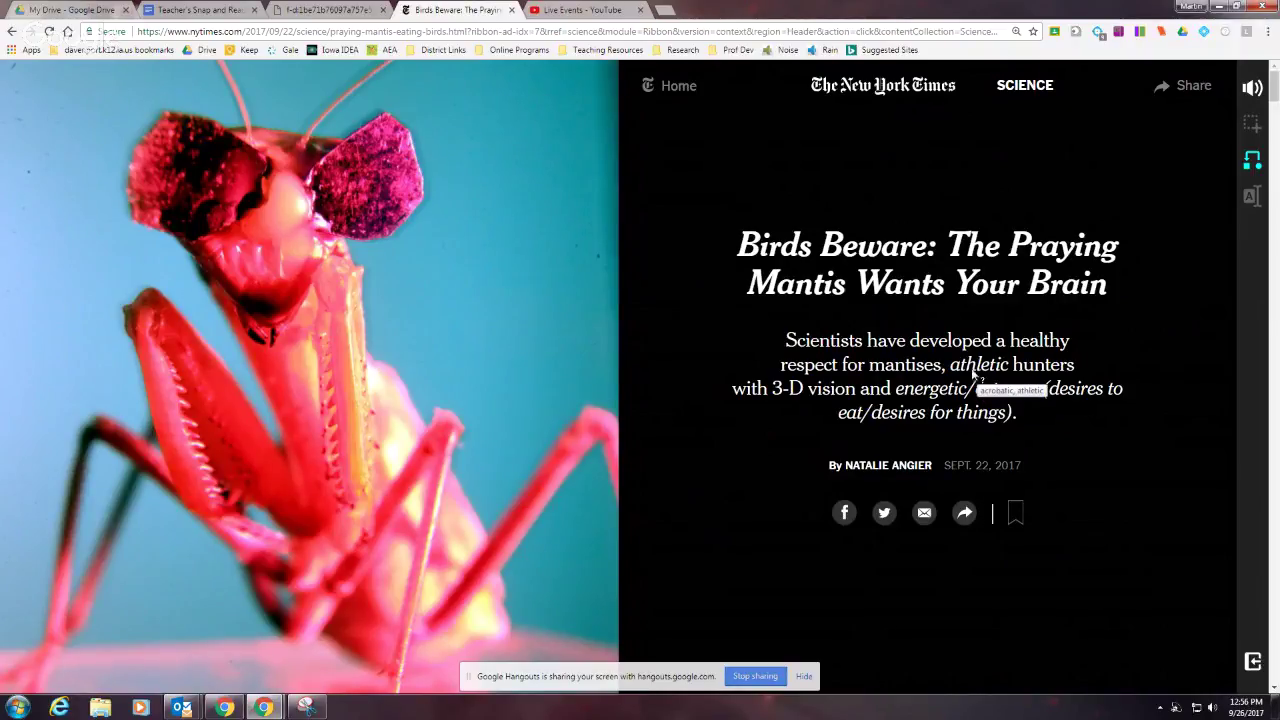
Step: Toggle 'voracious' and 'appetites' between simplified and original, ending with both originals restored
mouse_move(987, 390)
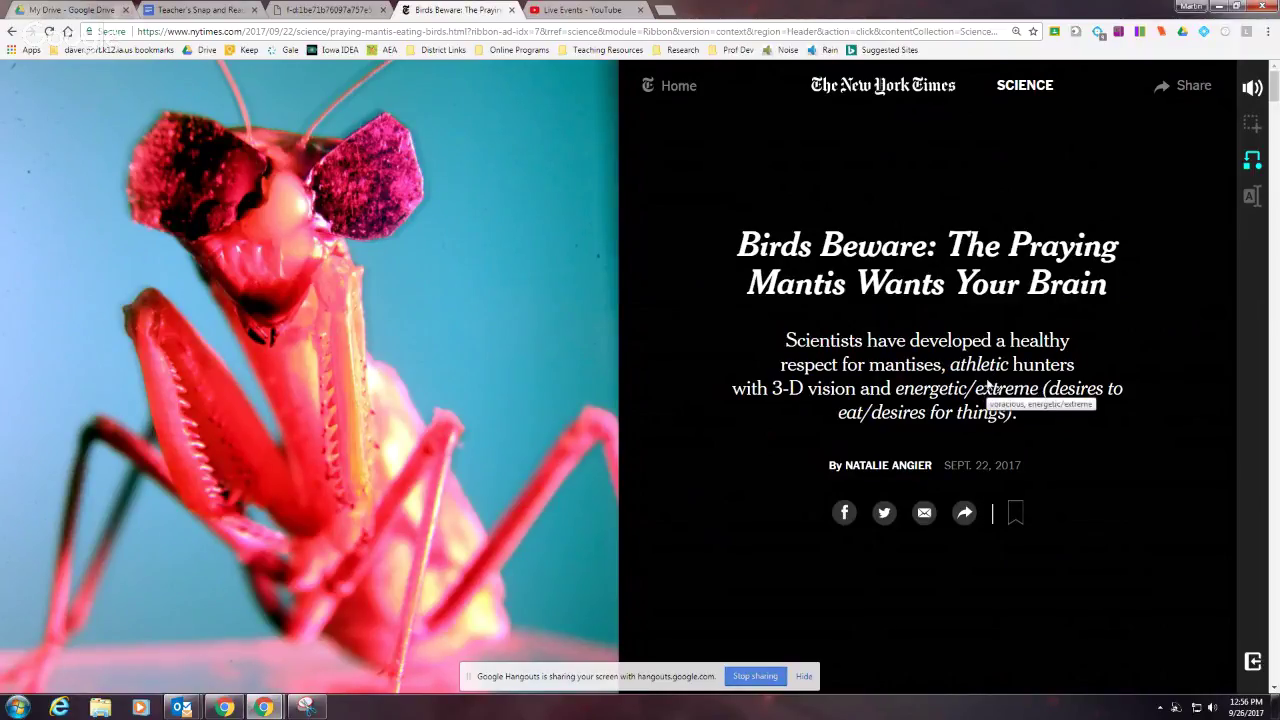
left_click(959, 396)
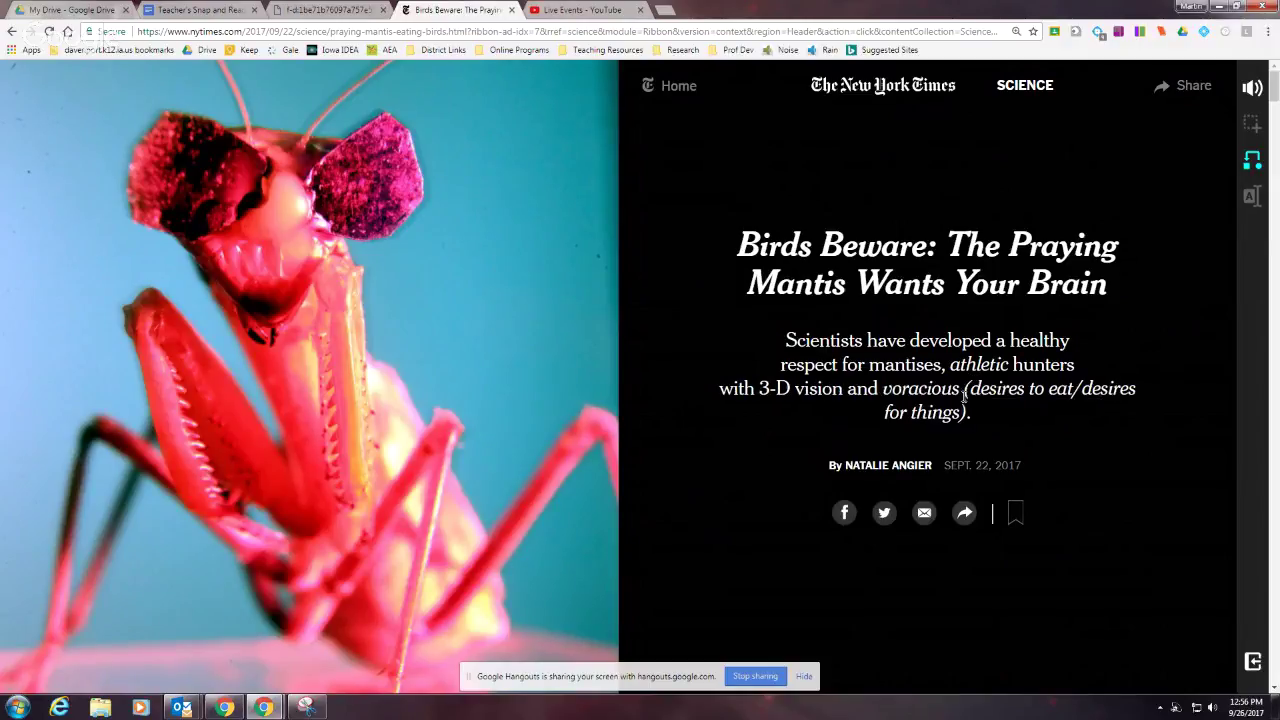
left_click(916, 398)
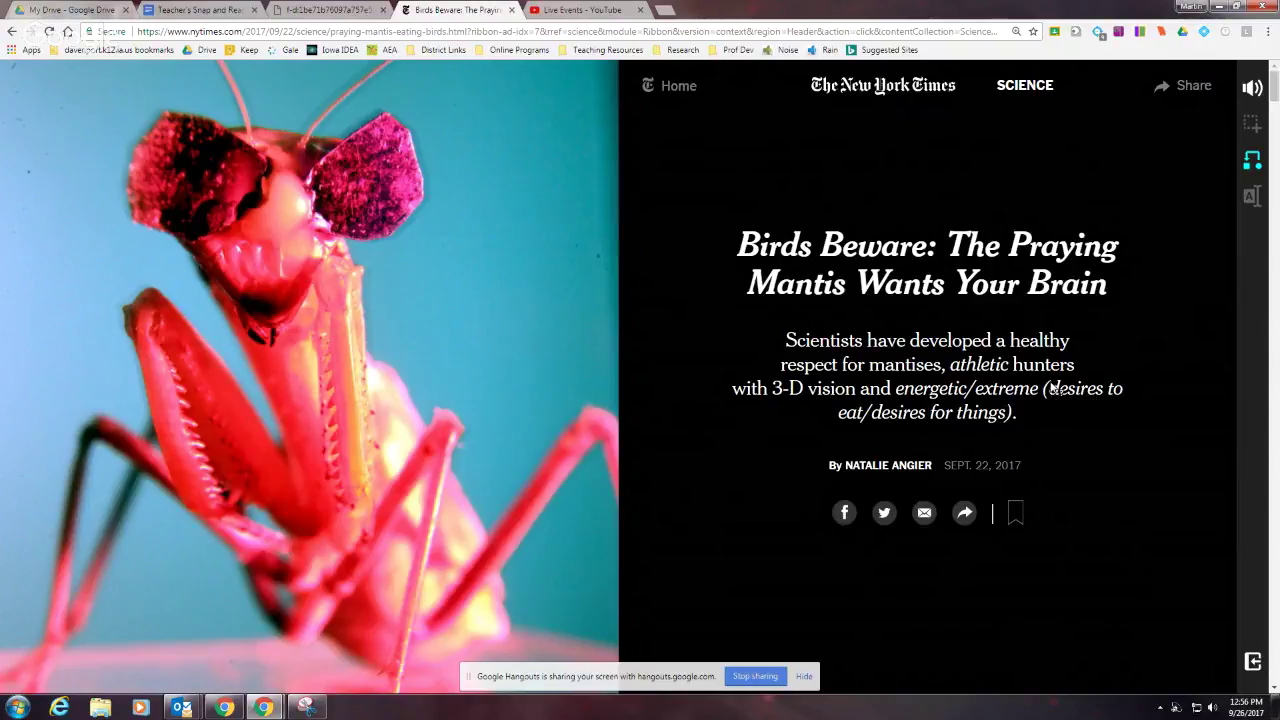
left_click(1084, 400)
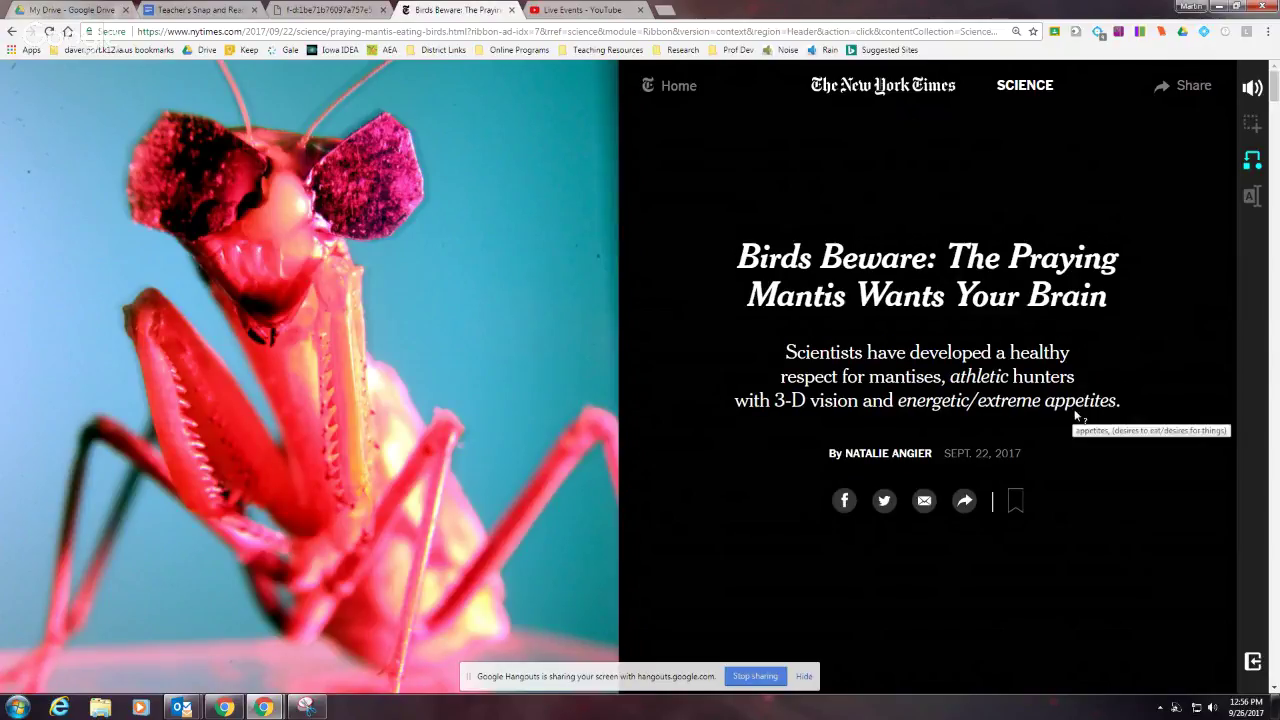
left_click(1078, 404)
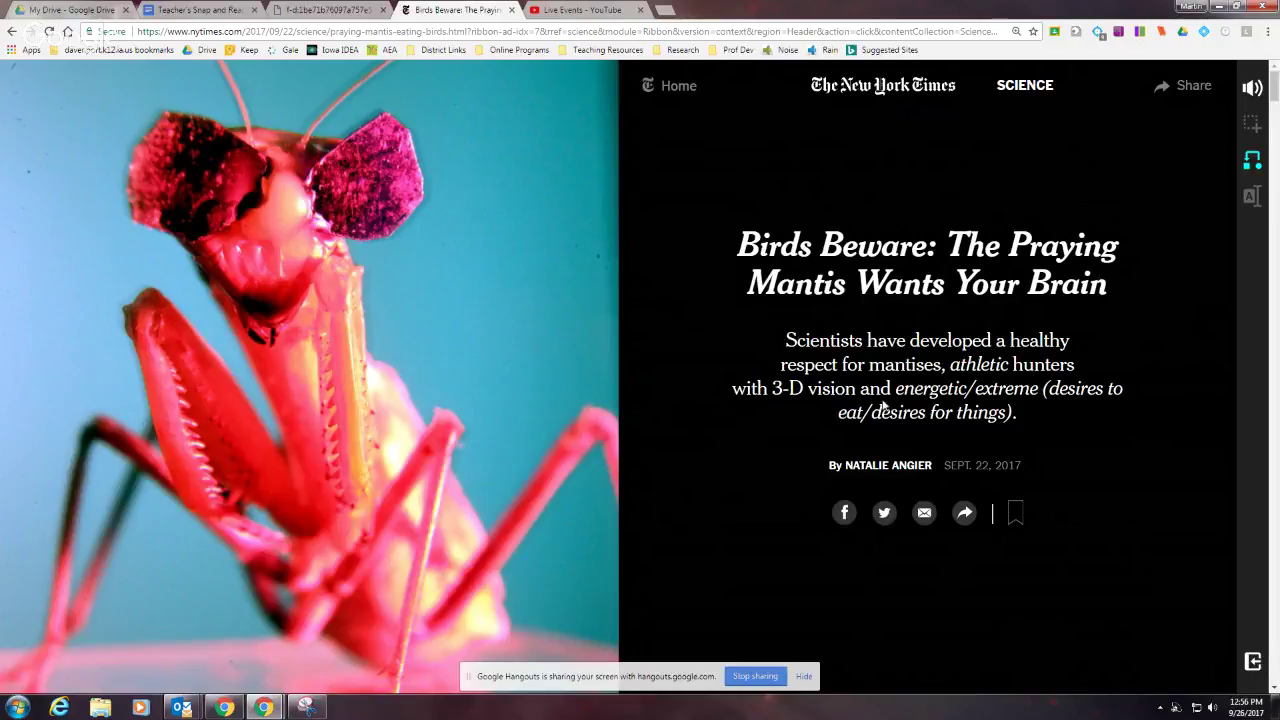
left_click(1092, 396)
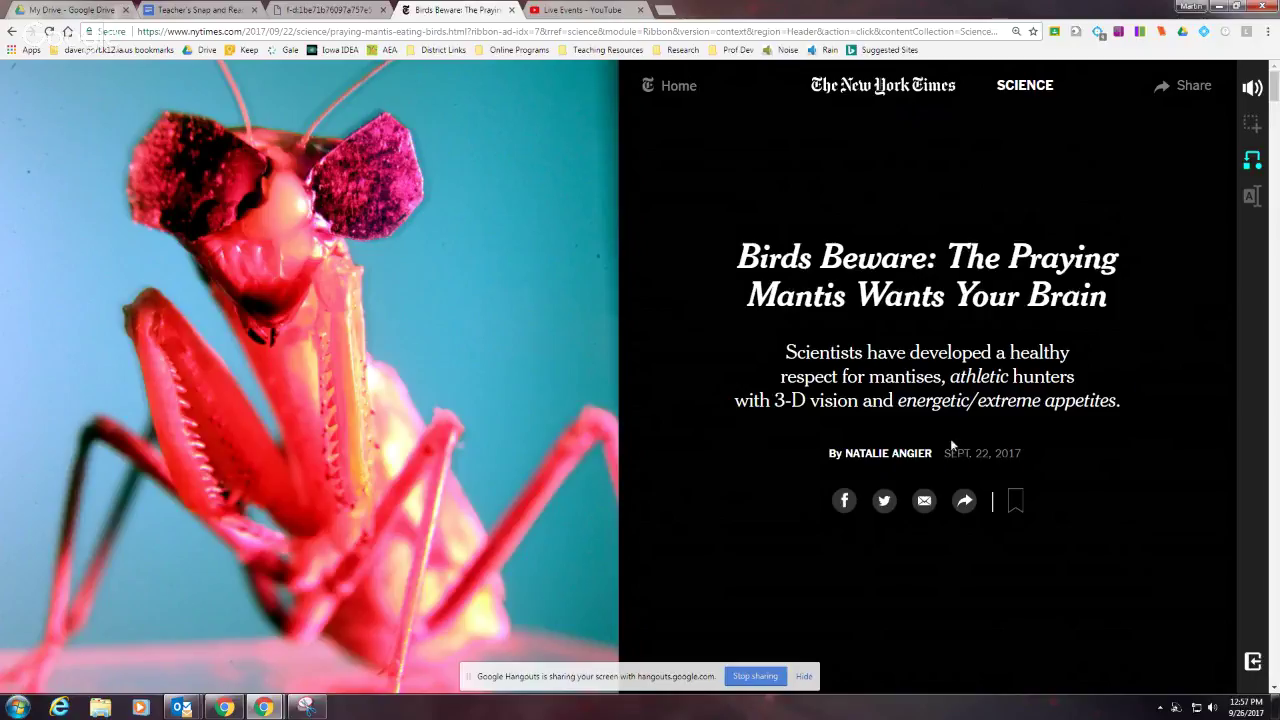
left_click(950, 410)
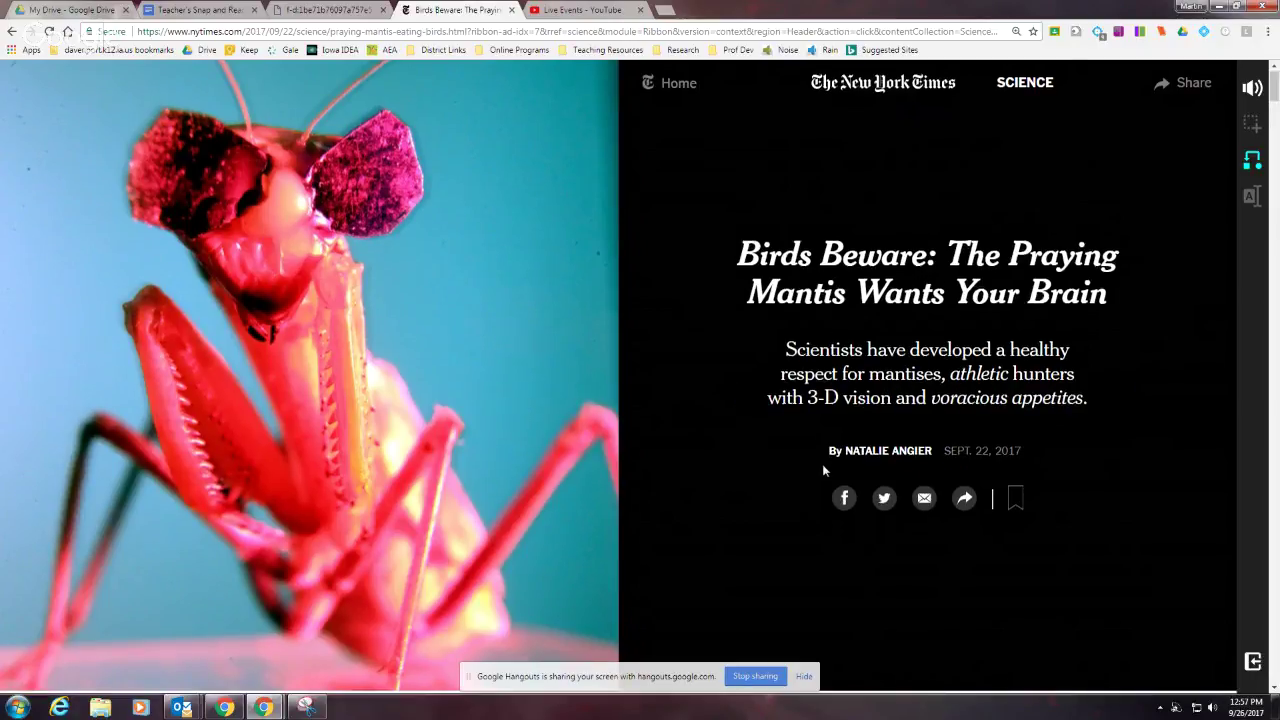
Step: Toggle the simplifications of 'photographer' and 'noticed', restoring both original words
scroll(818, 450, "down", 2)
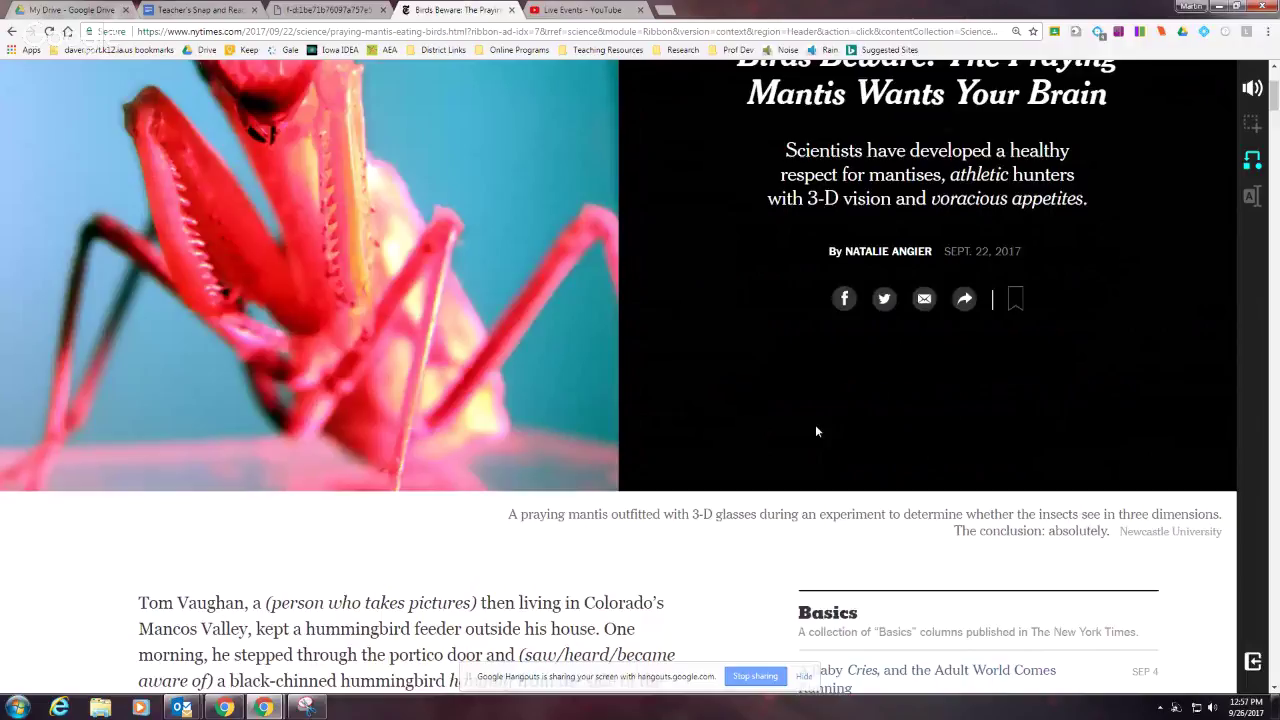
scroll(816, 431, "down", 3)
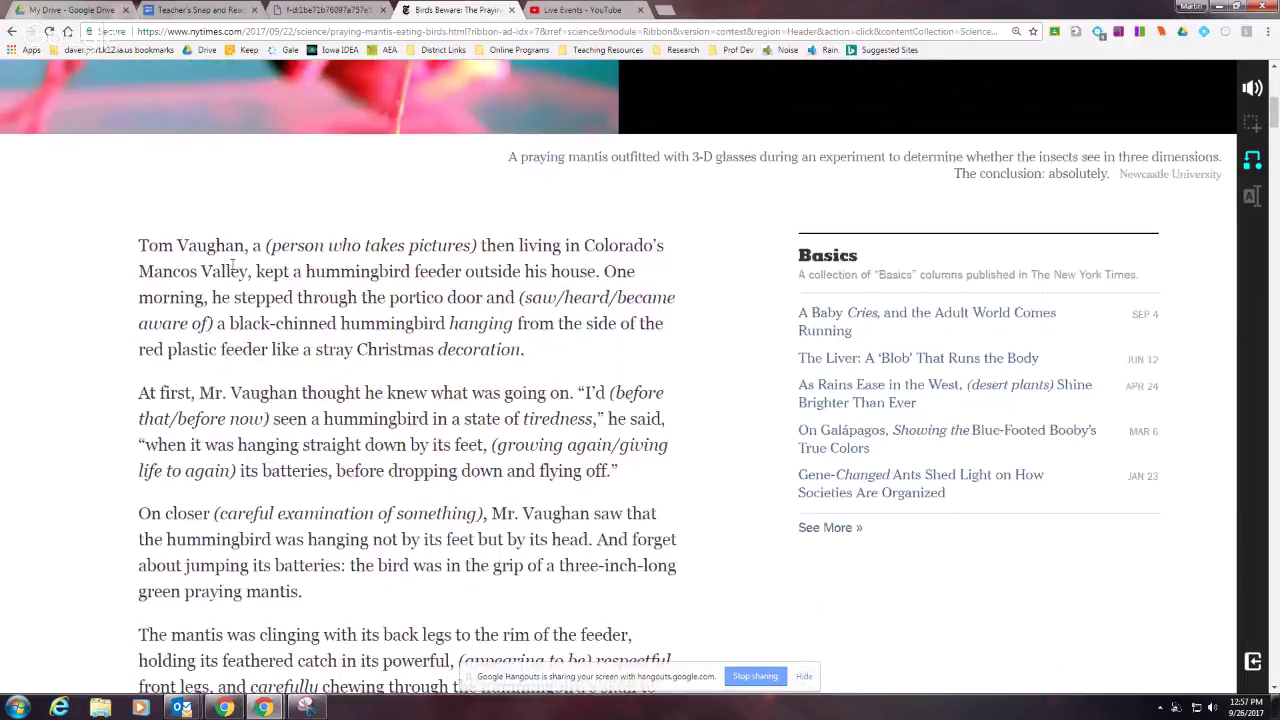
left_click(382, 252)
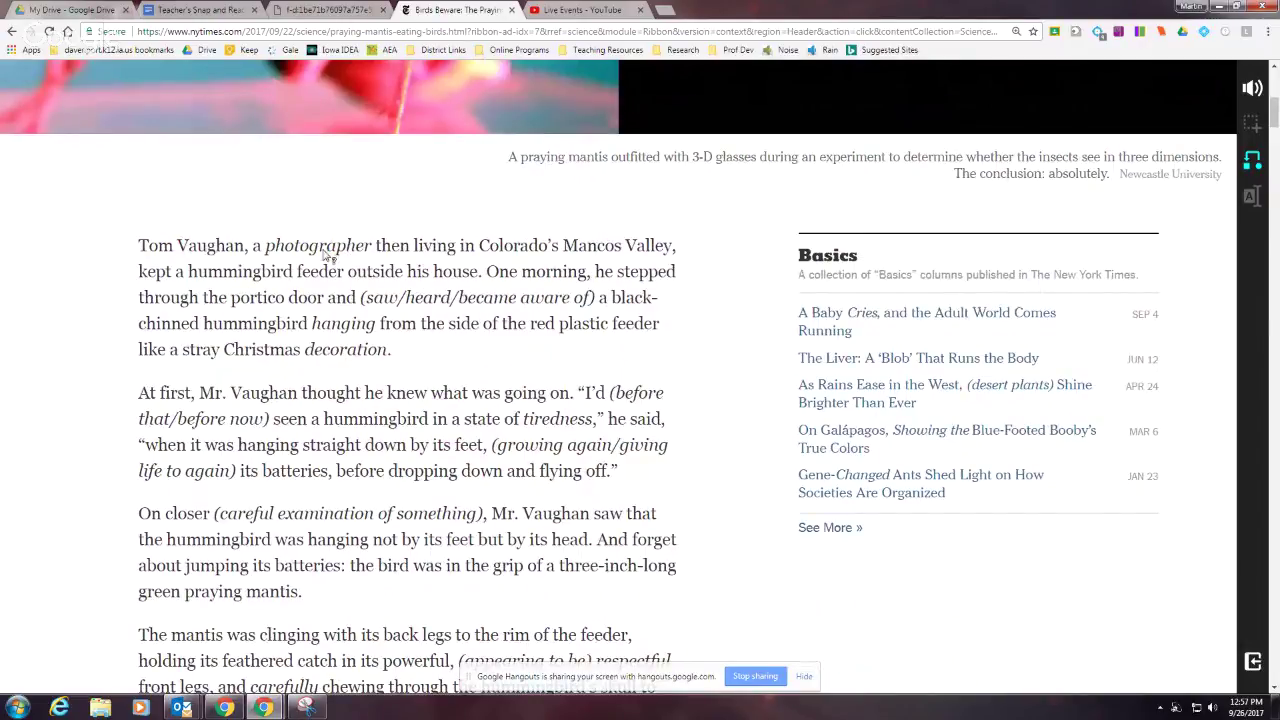
left_click(326, 252)
left_click(343, 262)
left_click(427, 299)
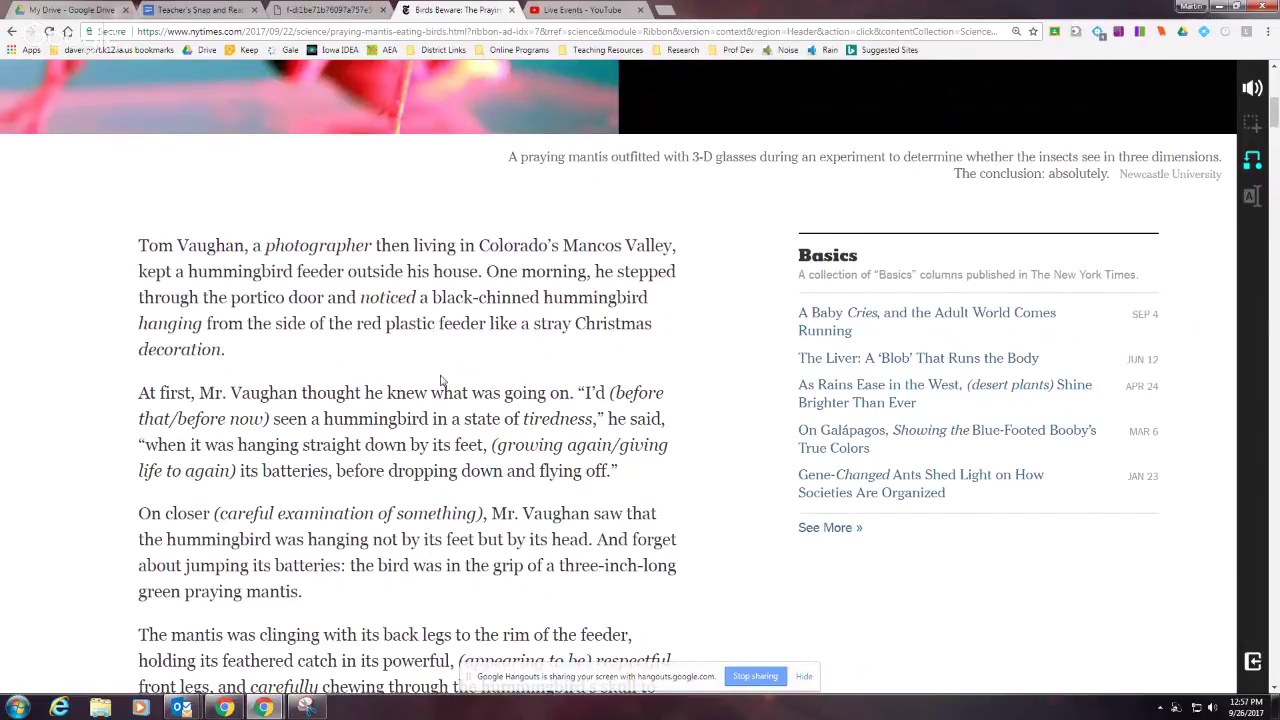
left_click(390, 305)
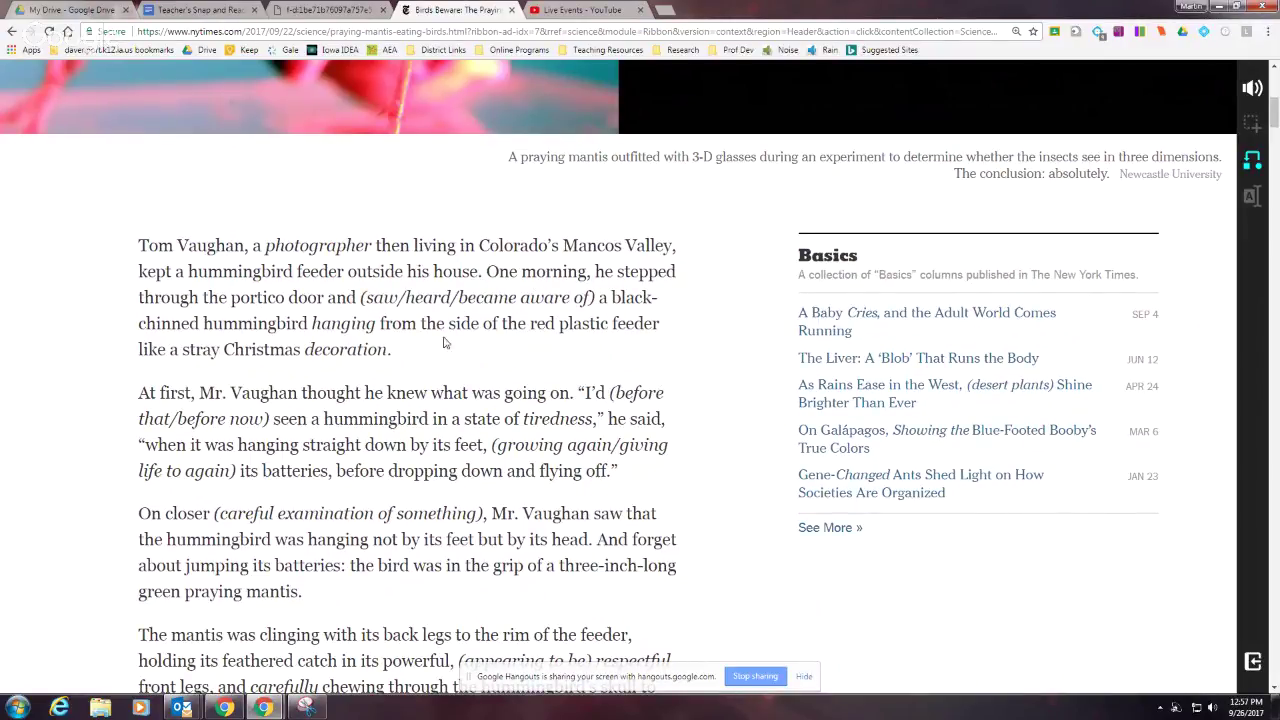
left_click(416, 302)
Step: Check the simpler meaning of 'photographer' again, restore it, and return to the top
mouse_move(334, 252)
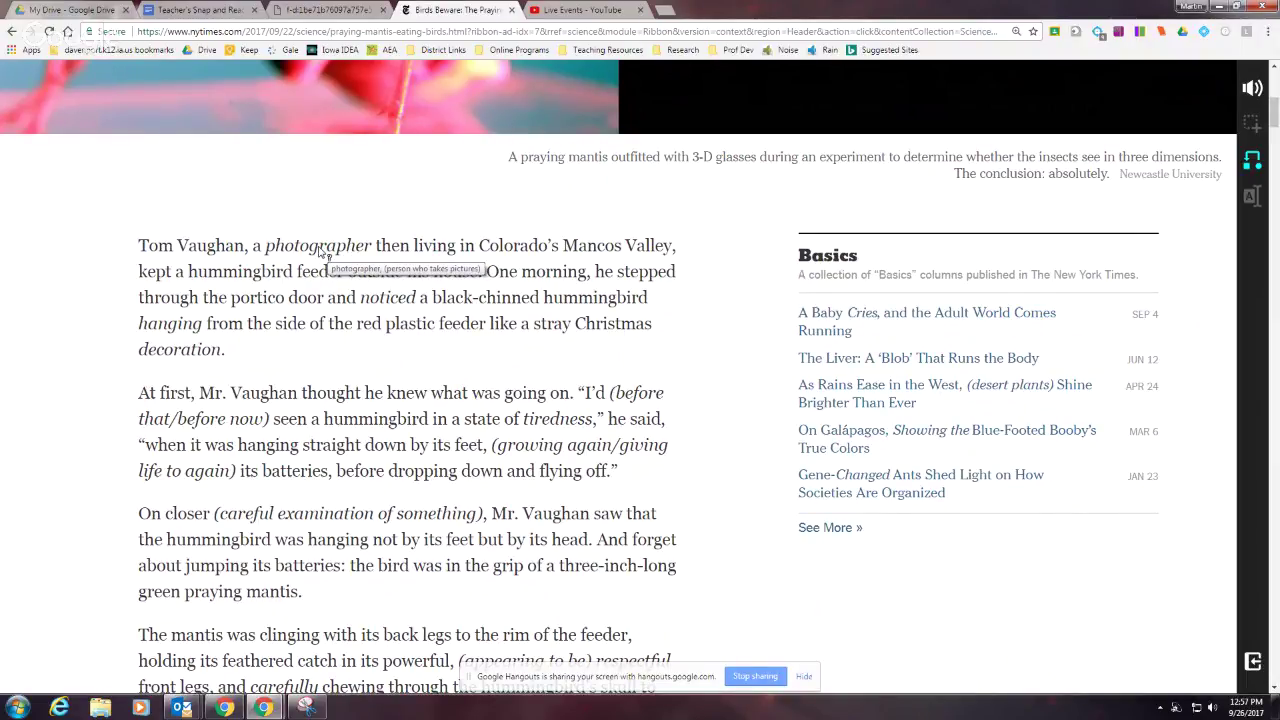
left_click(318, 252)
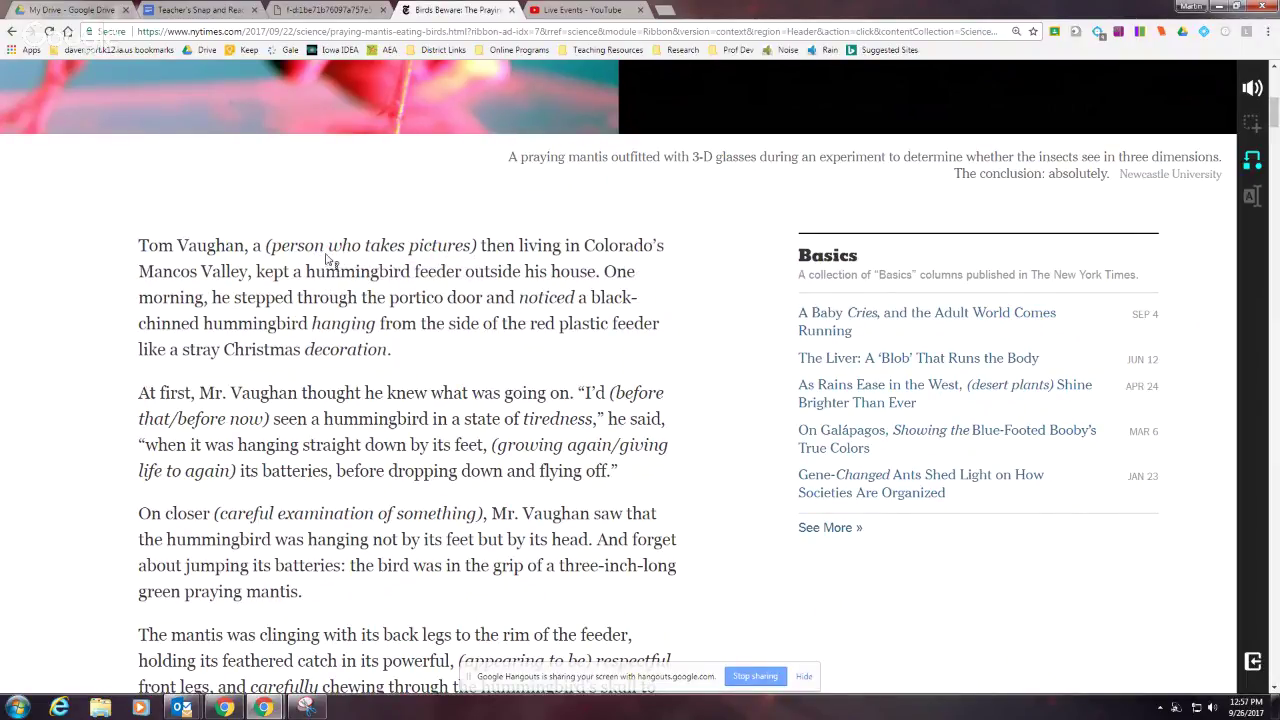
left_click(327, 258)
left_click(323, 257)
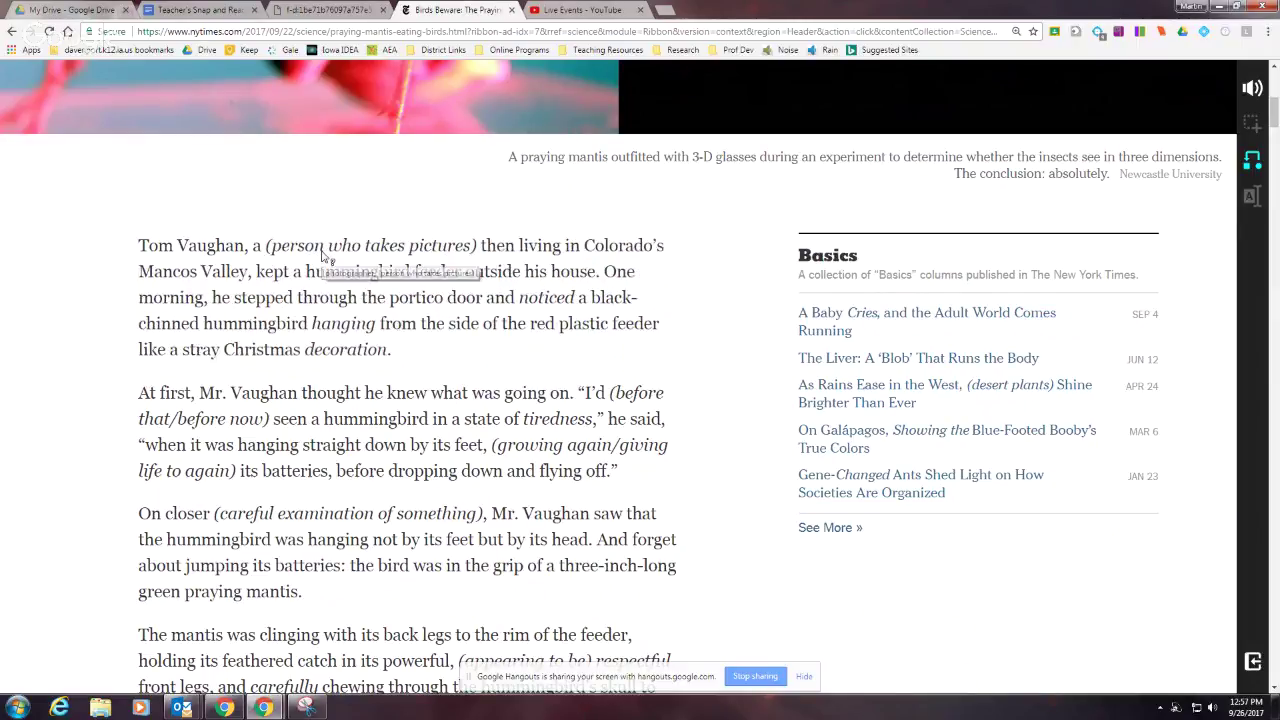
left_click(323, 257)
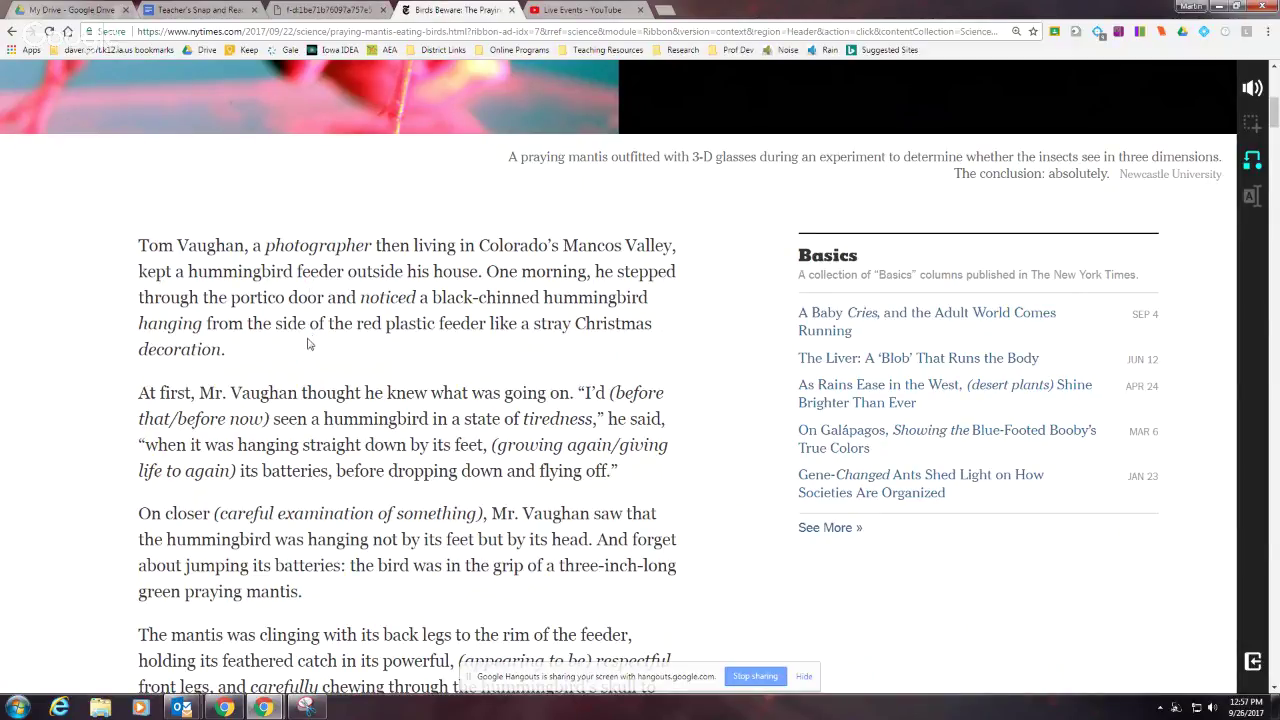
scroll(328, 360, "down", 1)
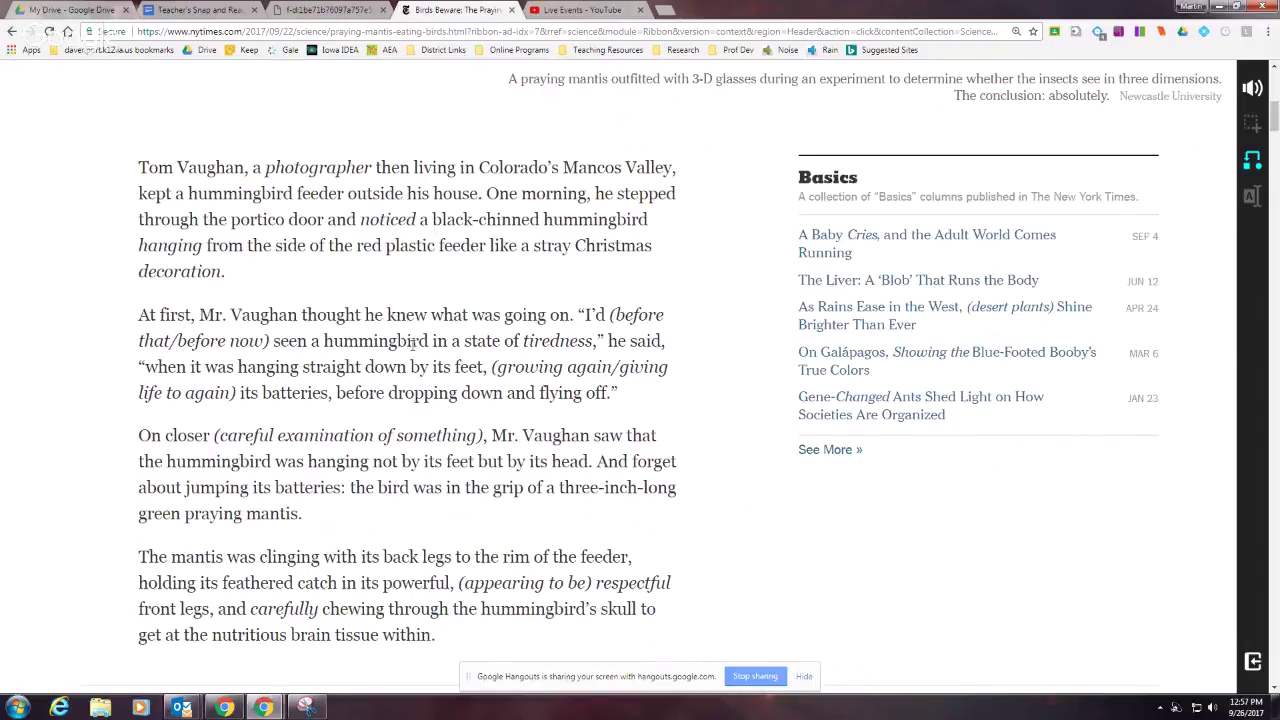
scroll(410, 345, "up", 5)
scroll(423, 358, "up", 1)
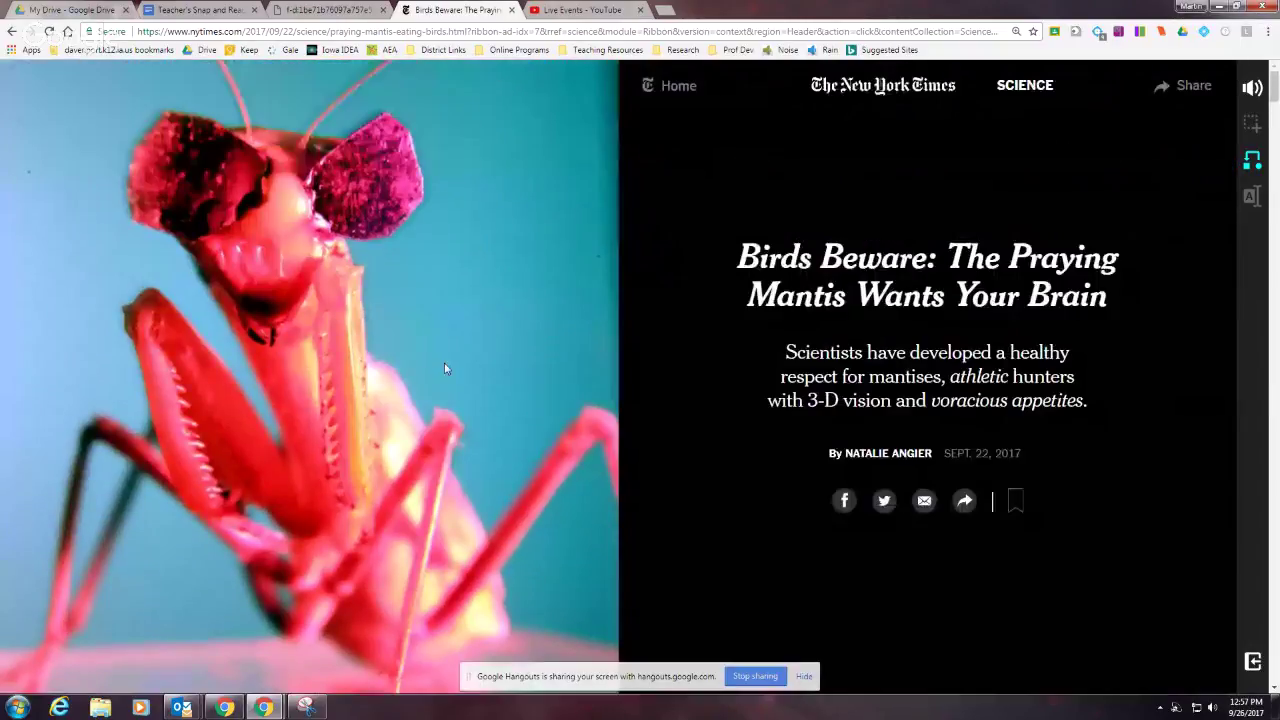
Step: Peek at the photosynthesis diagram tab, then go back to the mantis article
left_click(327, 12)
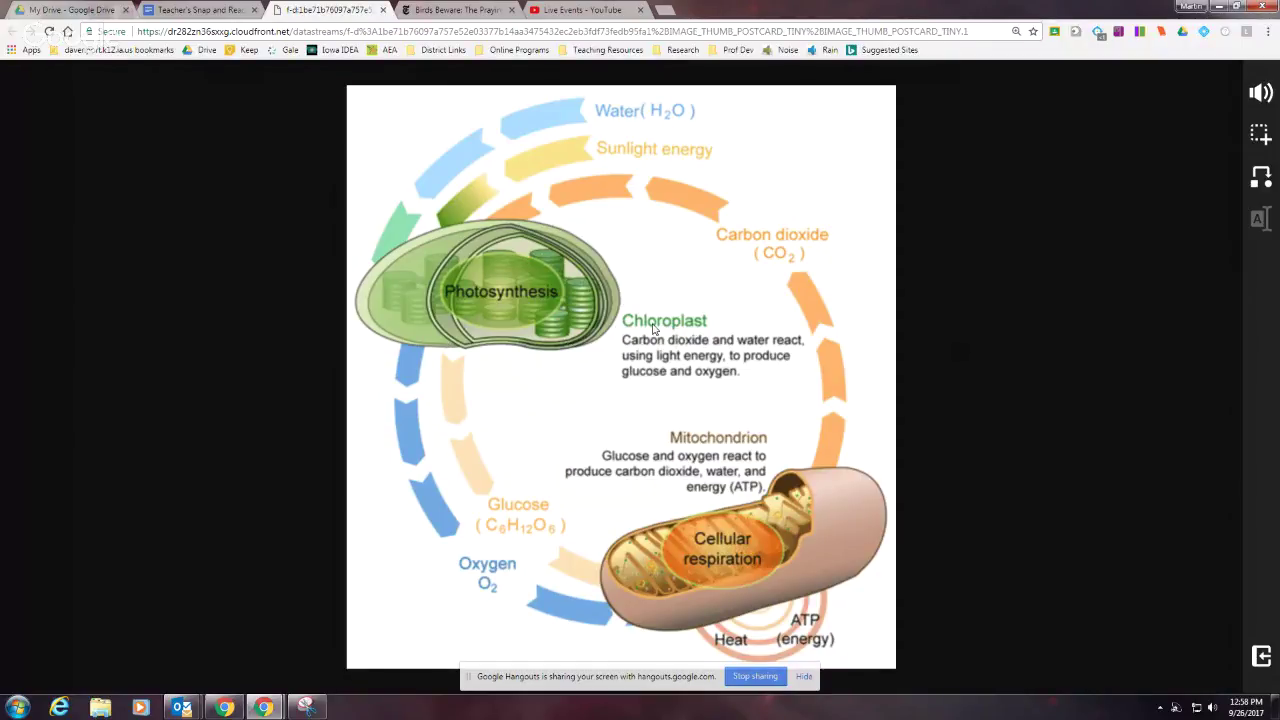
left_click(467, 12)
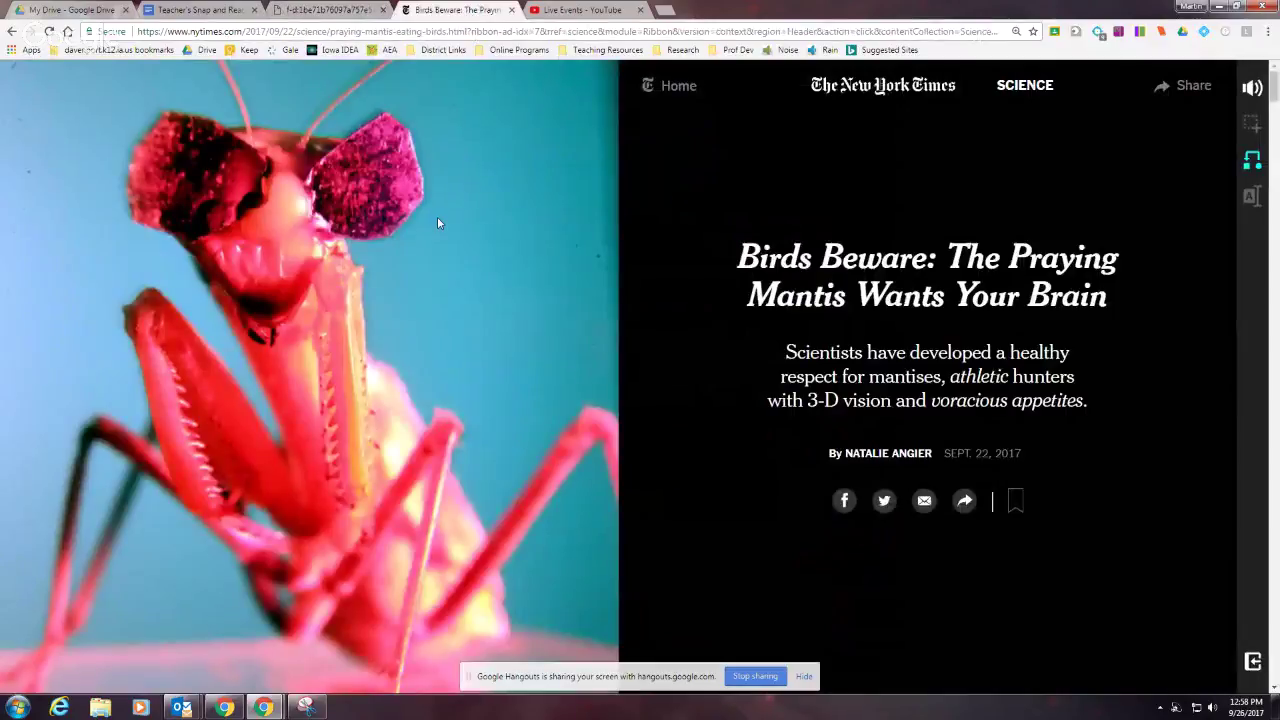
scroll(437, 216, "down", 5)
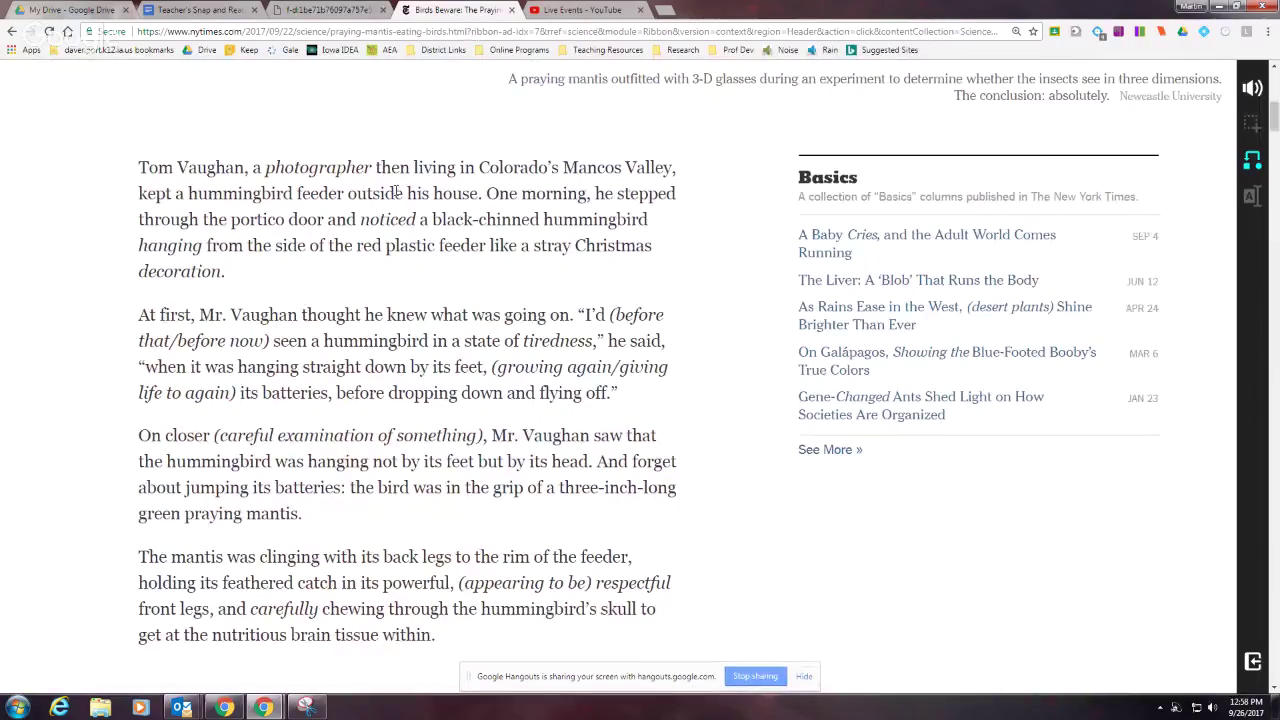
Step: Select 'hummingbird feeder outside his house', dismiss its menu, and switch to the diagram tab
double_click(228, 192)
left_click_drag(188, 193, 520, 195)
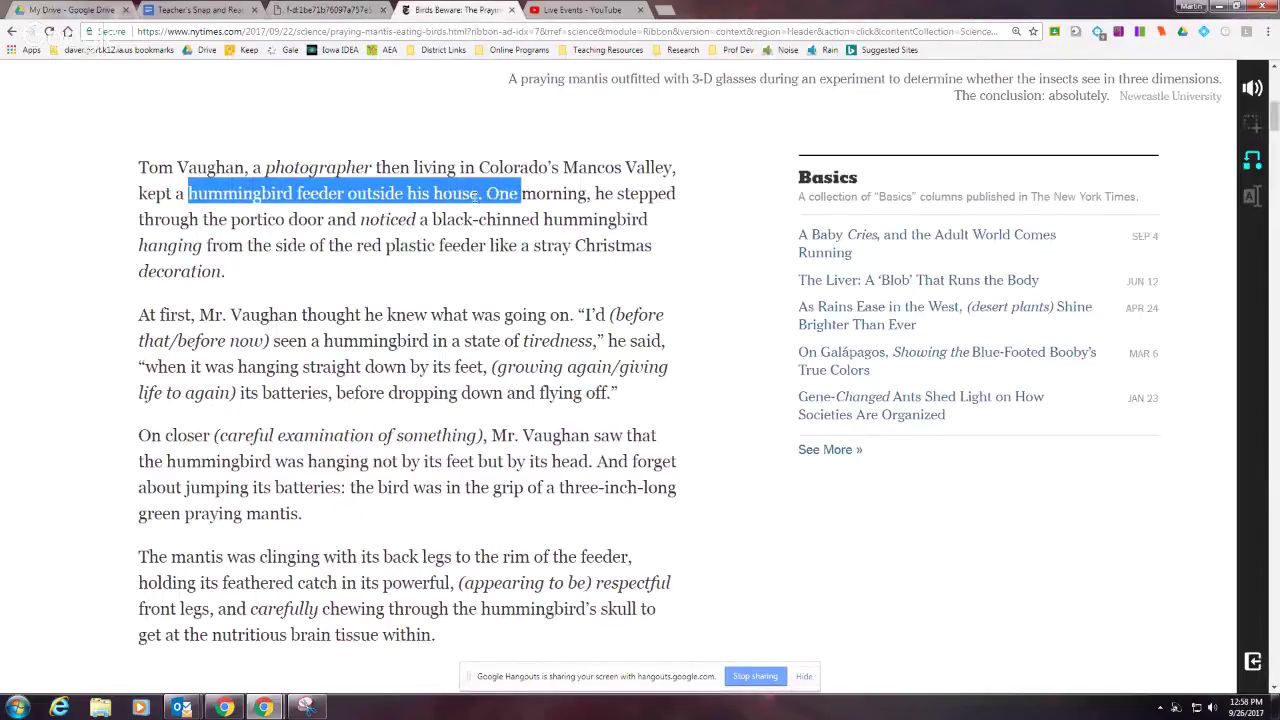
right_click(474, 197)
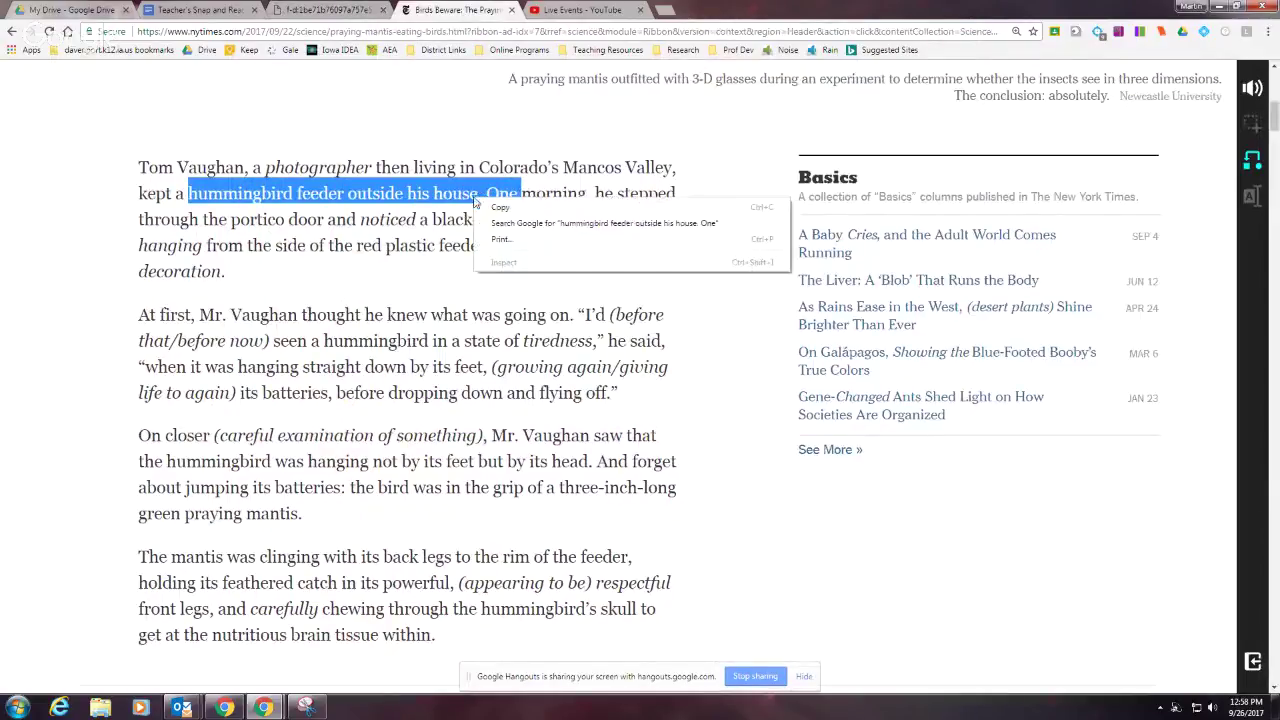
left_click(545, 180)
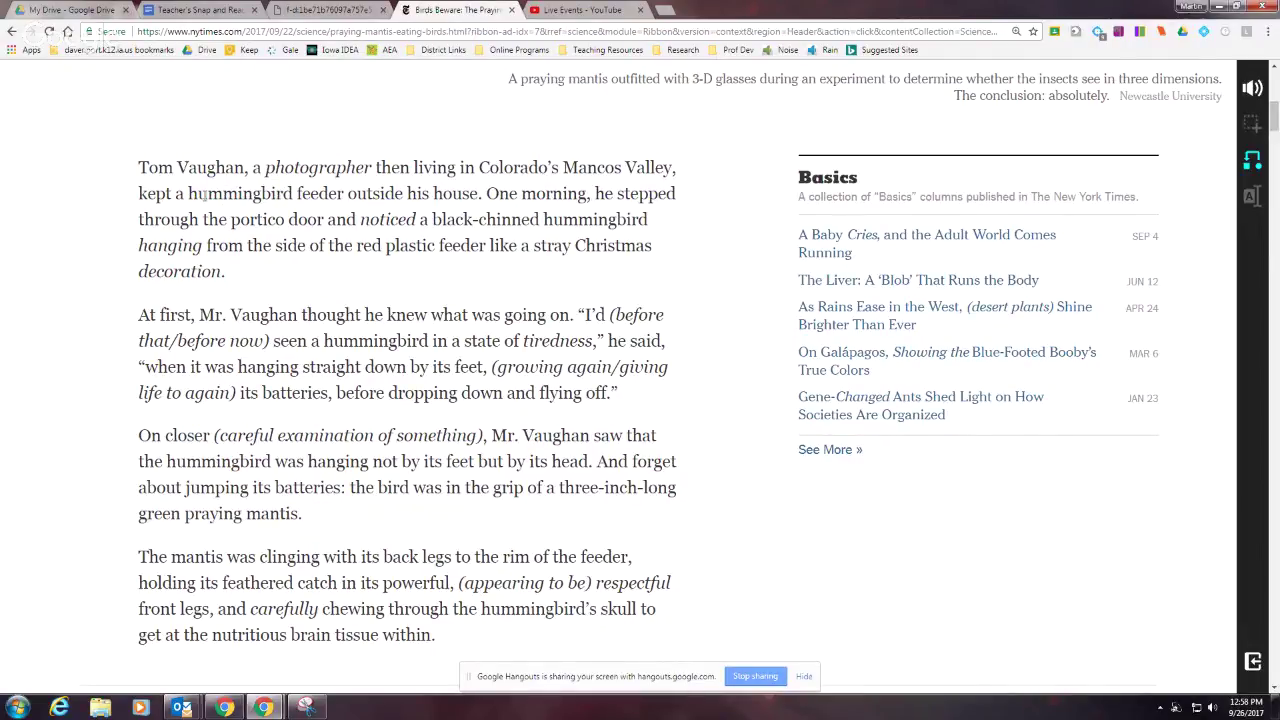
left_click(310, 11)
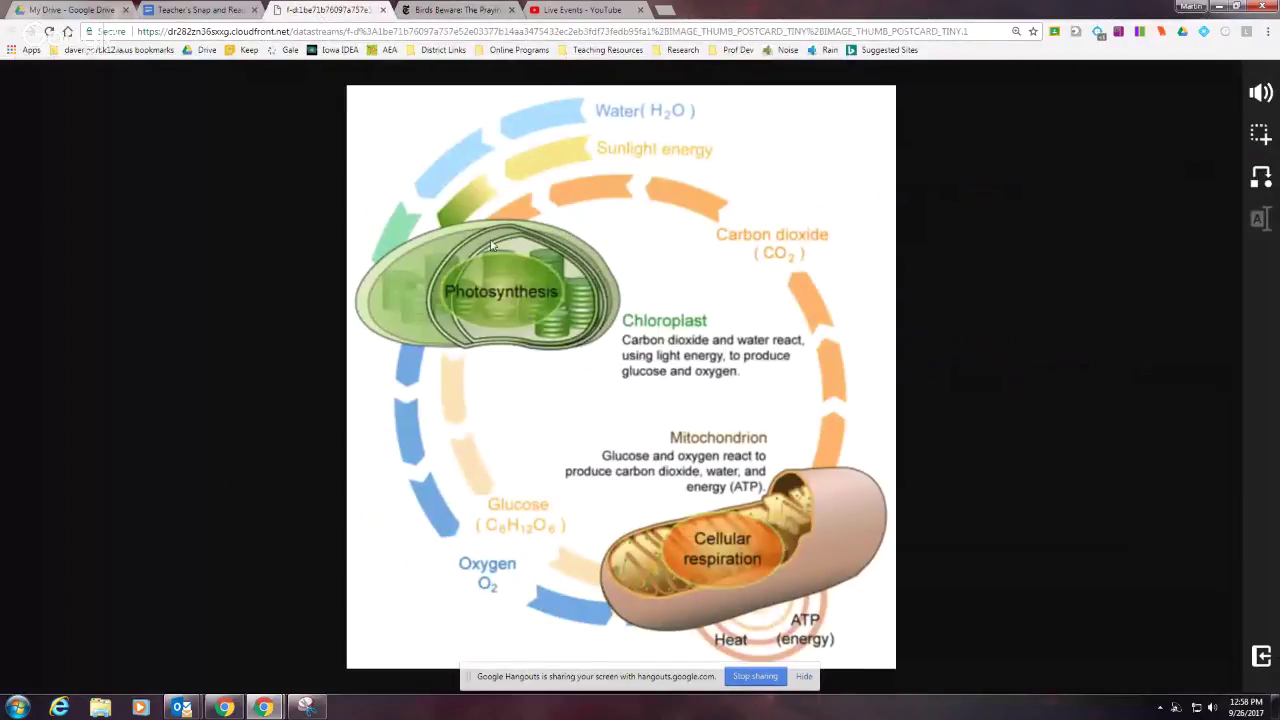
left_click(655, 355)
left_click_drag(657, 320, 680, 360)
left_click(1261, 139)
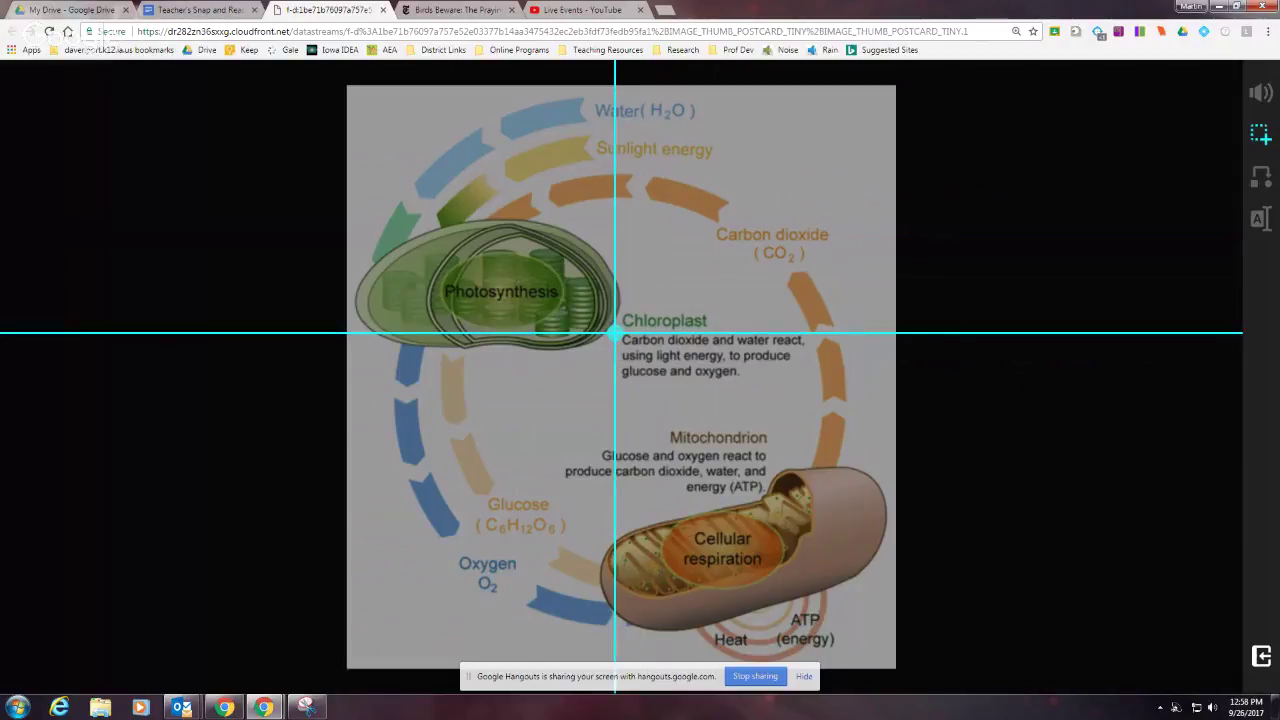
left_click_drag(618, 332, 811, 384)
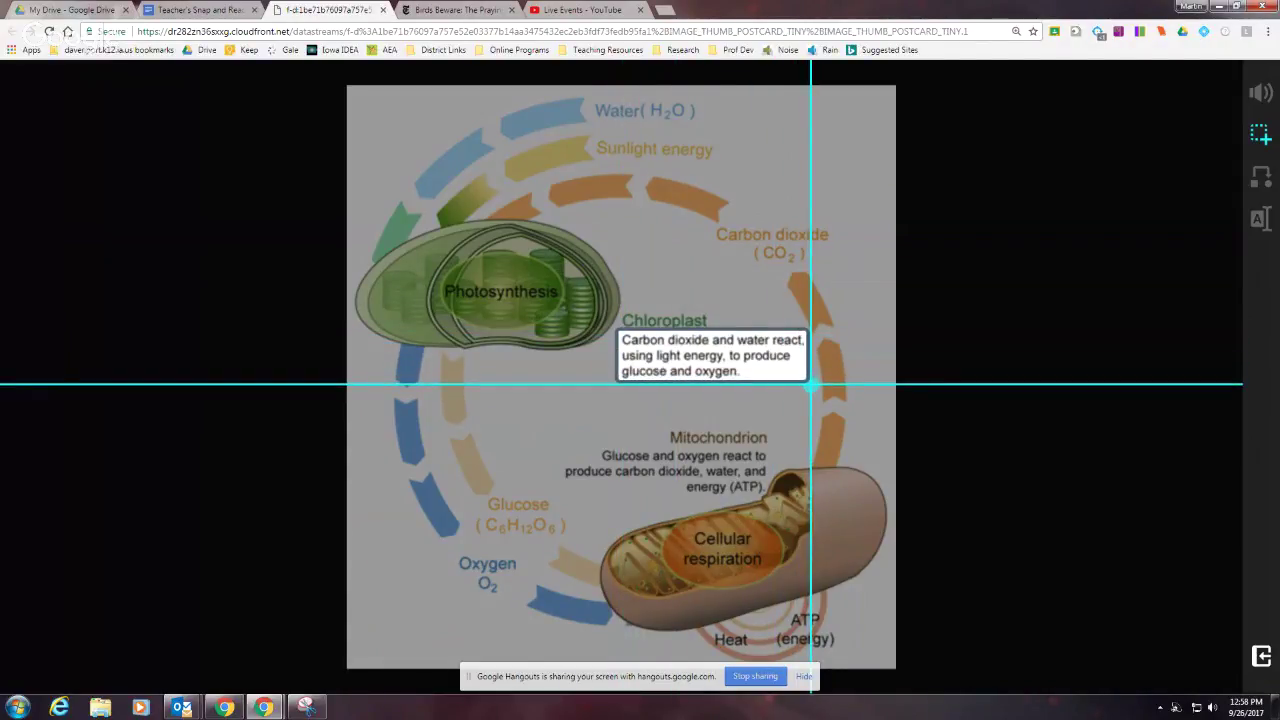
left_click_drag(811, 384, 810, 384)
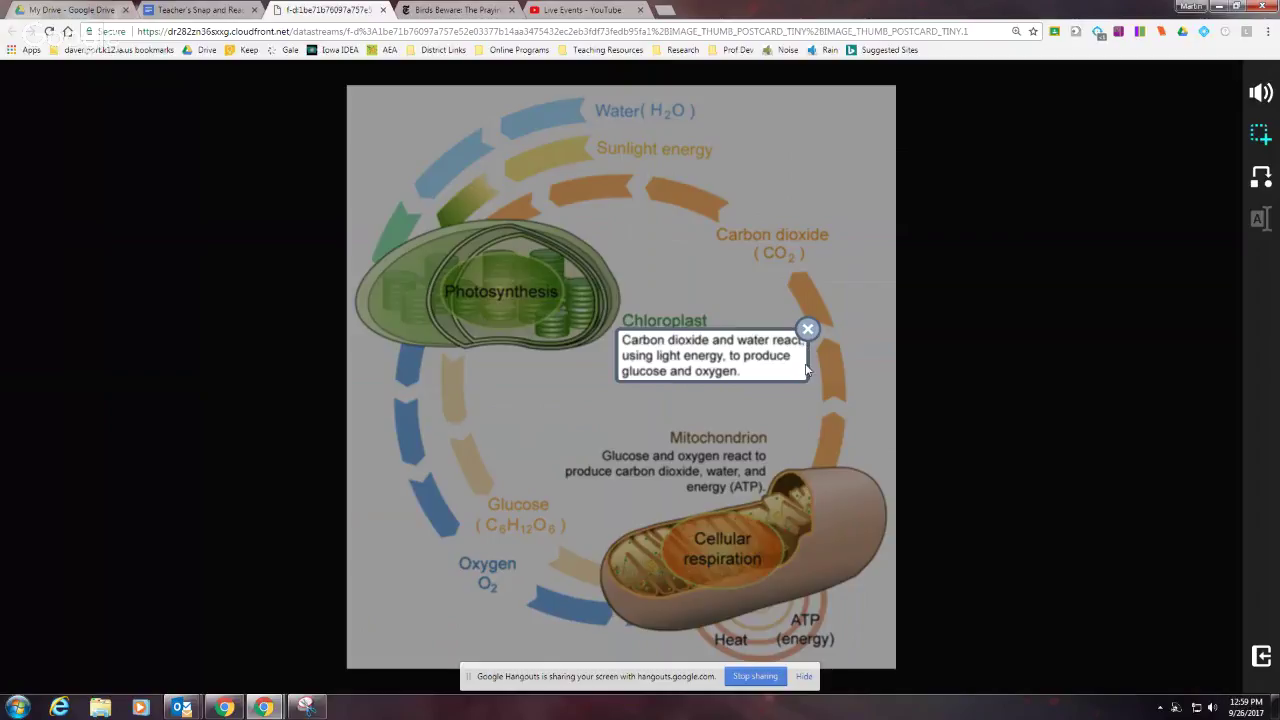
left_click(807, 330)
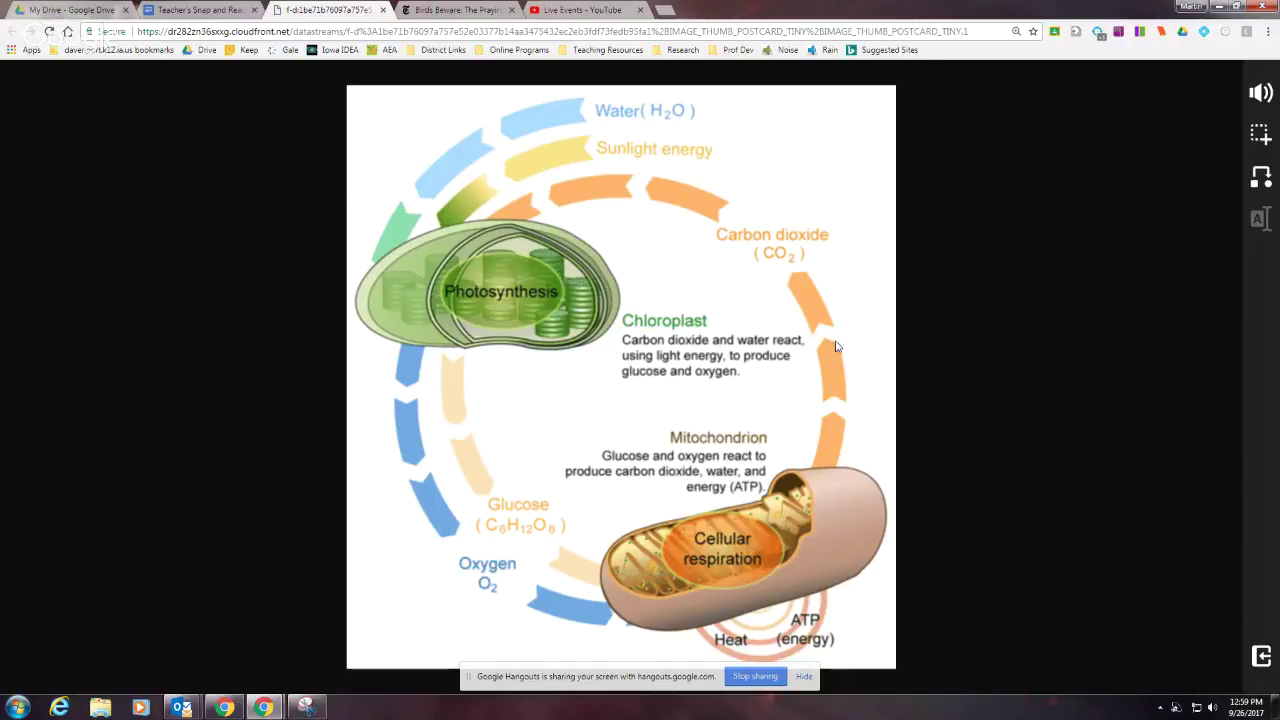
Step: Capture the word 'react.' from the Chloroplast caption, close the result, and return to the article
left_click(1262, 140)
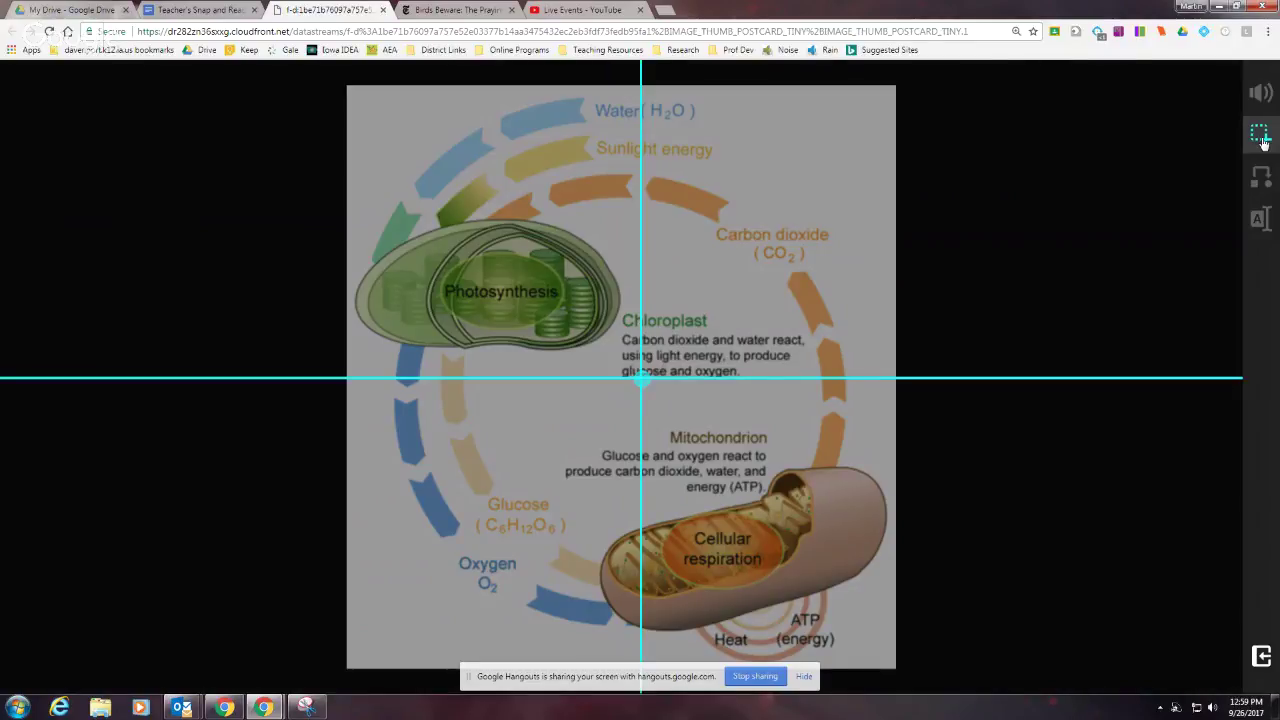
left_click_drag(771, 332, 806, 347)
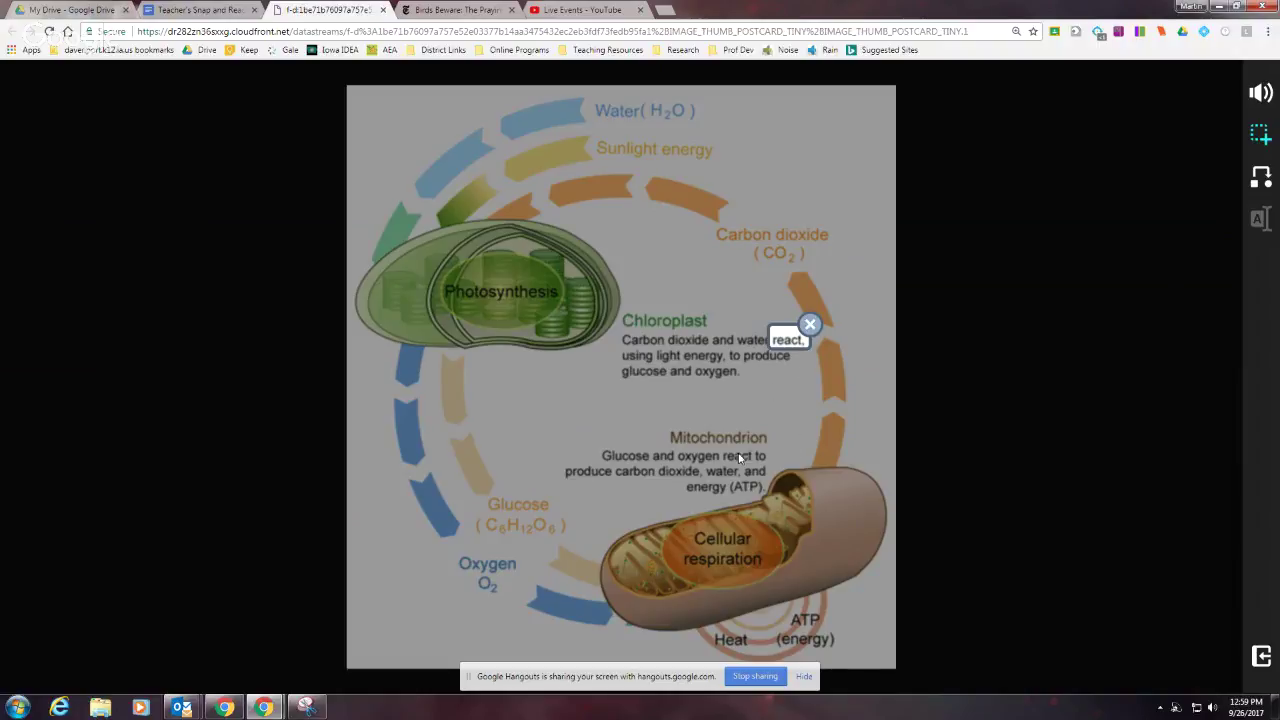
left_click(811, 328)
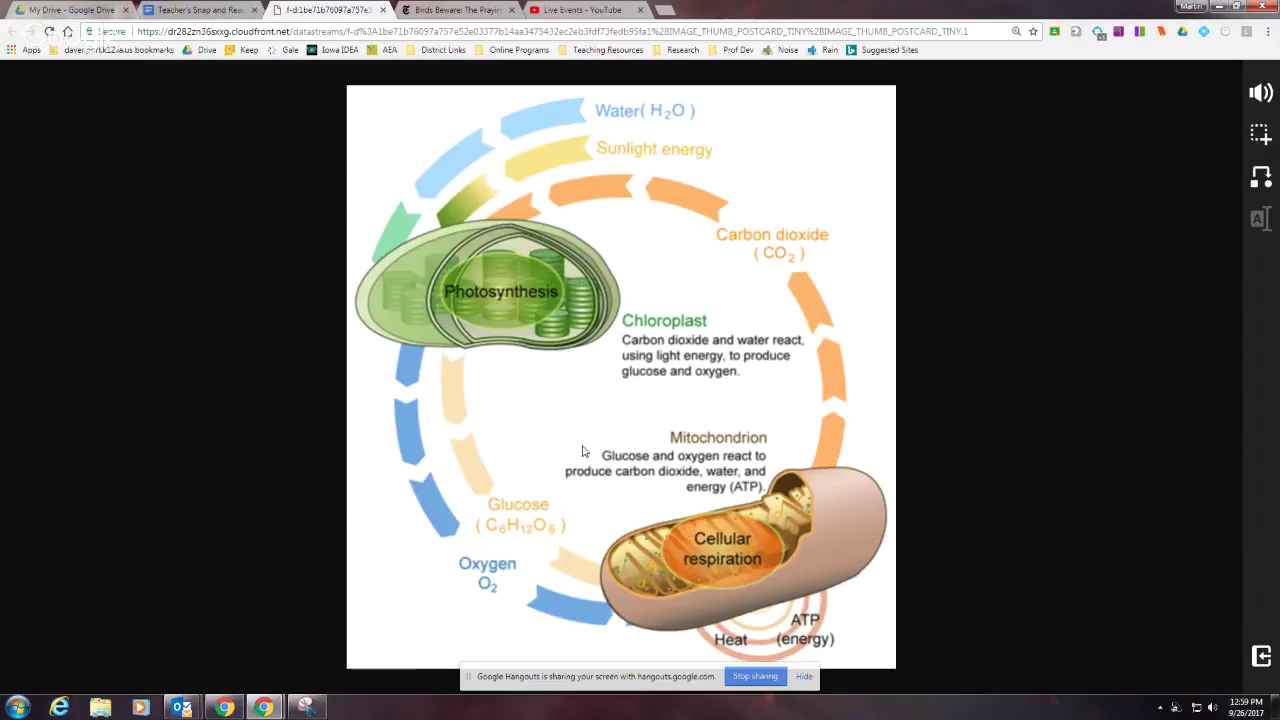
left_click(451, 12)
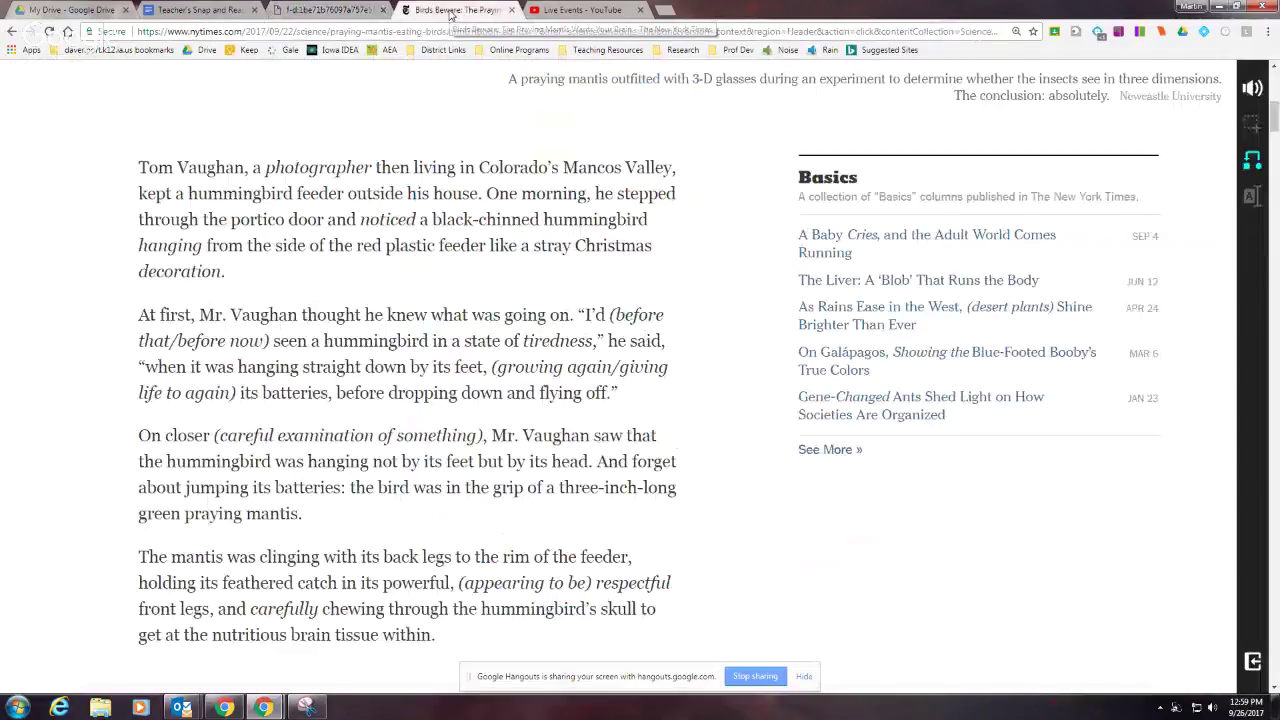
scroll(532, 276, "up", 5)
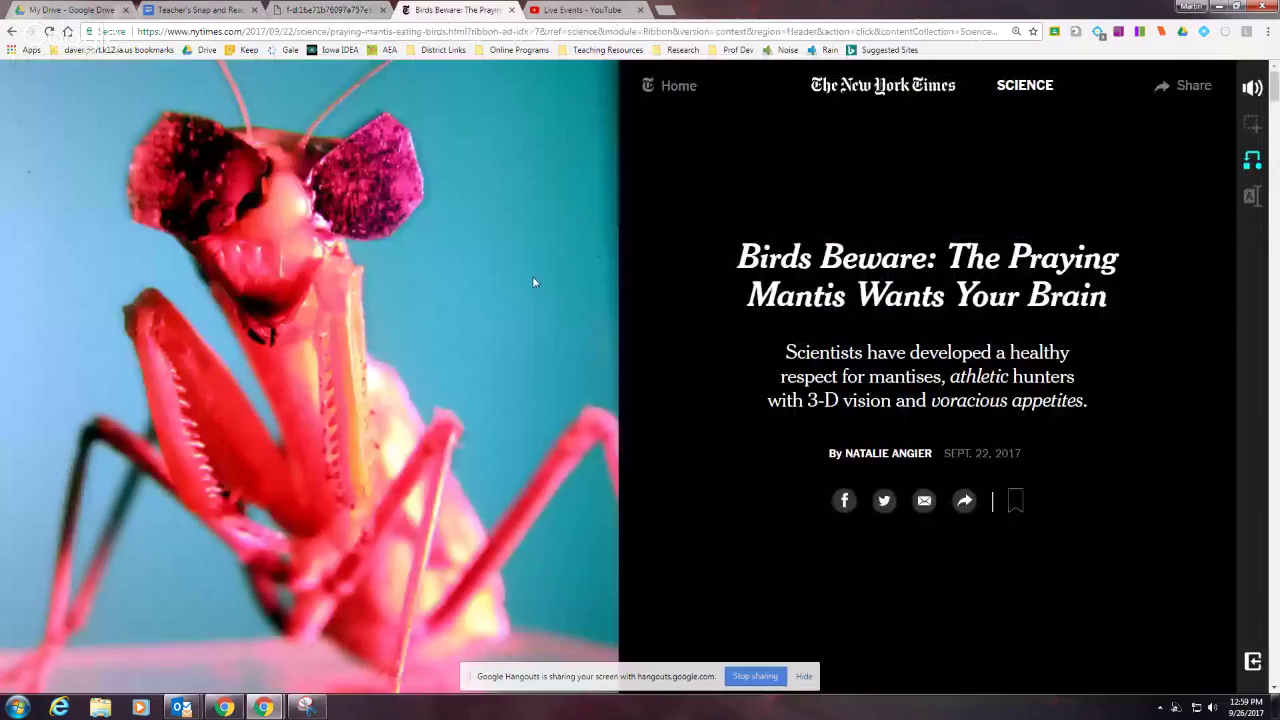
scroll(530, 299, "down", 1)
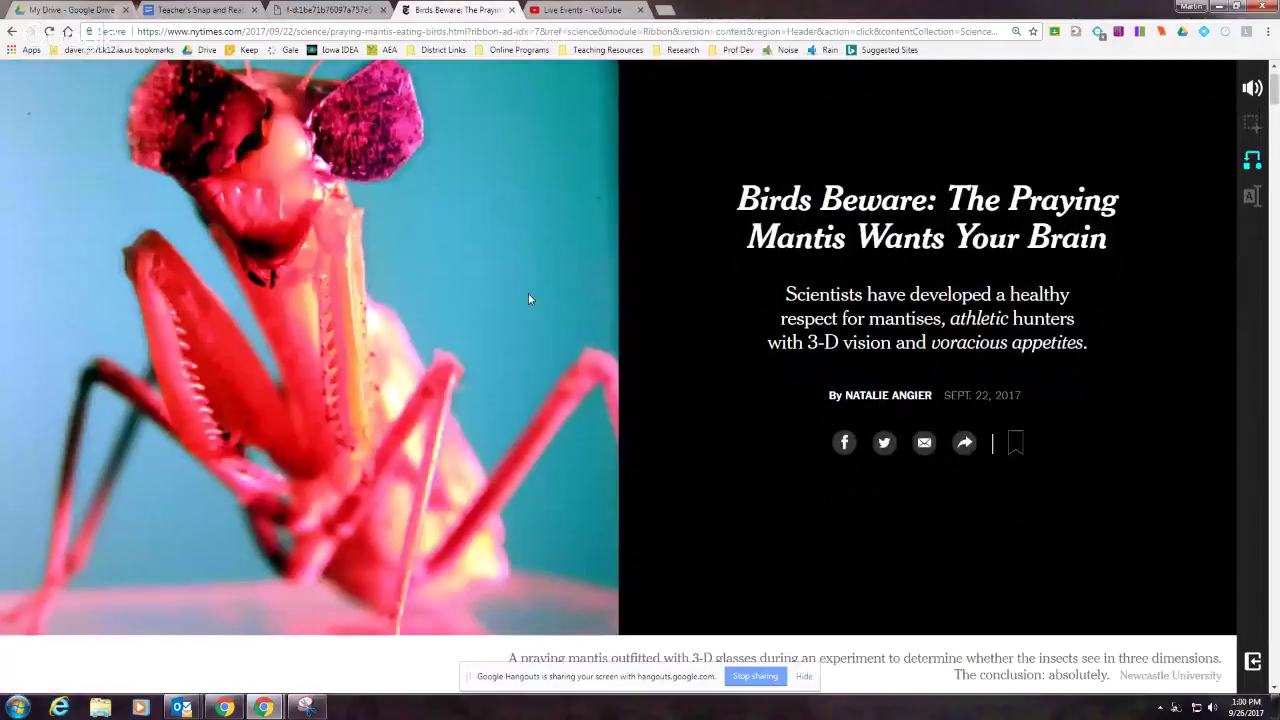
scroll(529, 298, "down", 5)
scroll(529, 295, "down", 3)
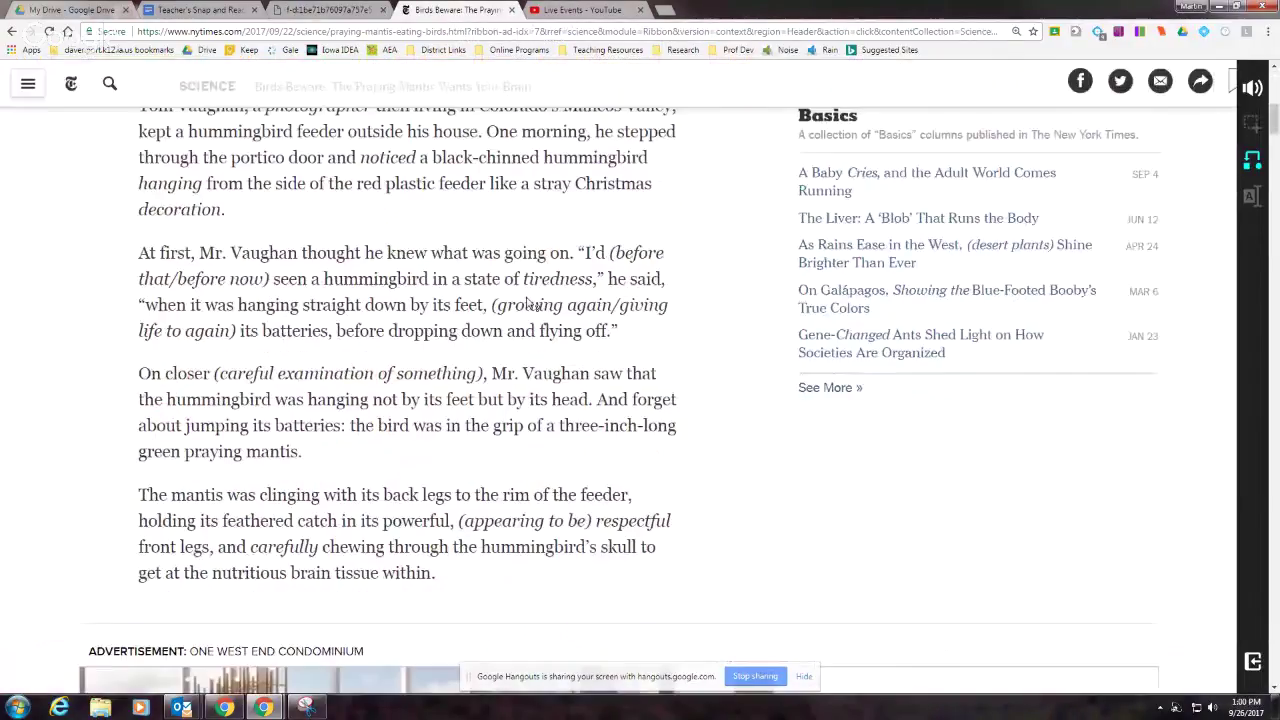
scroll(527, 297, "up", 2)
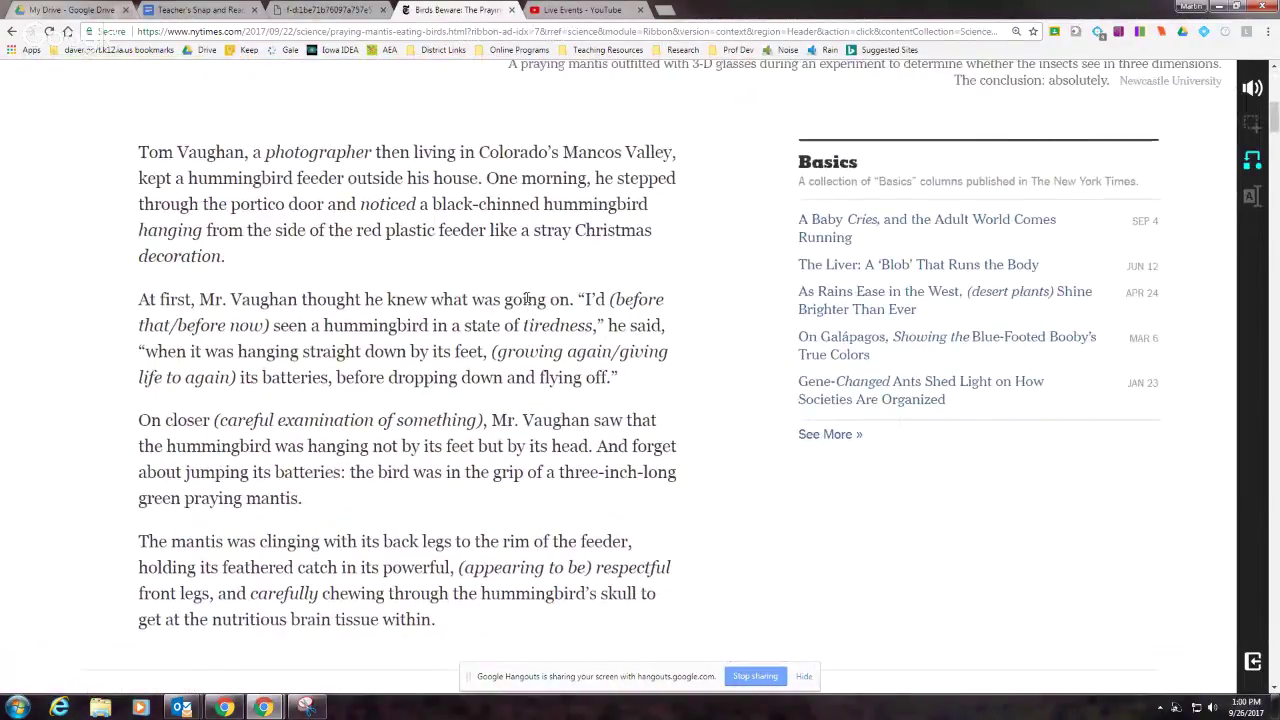
scroll(527, 300, "up", 1)
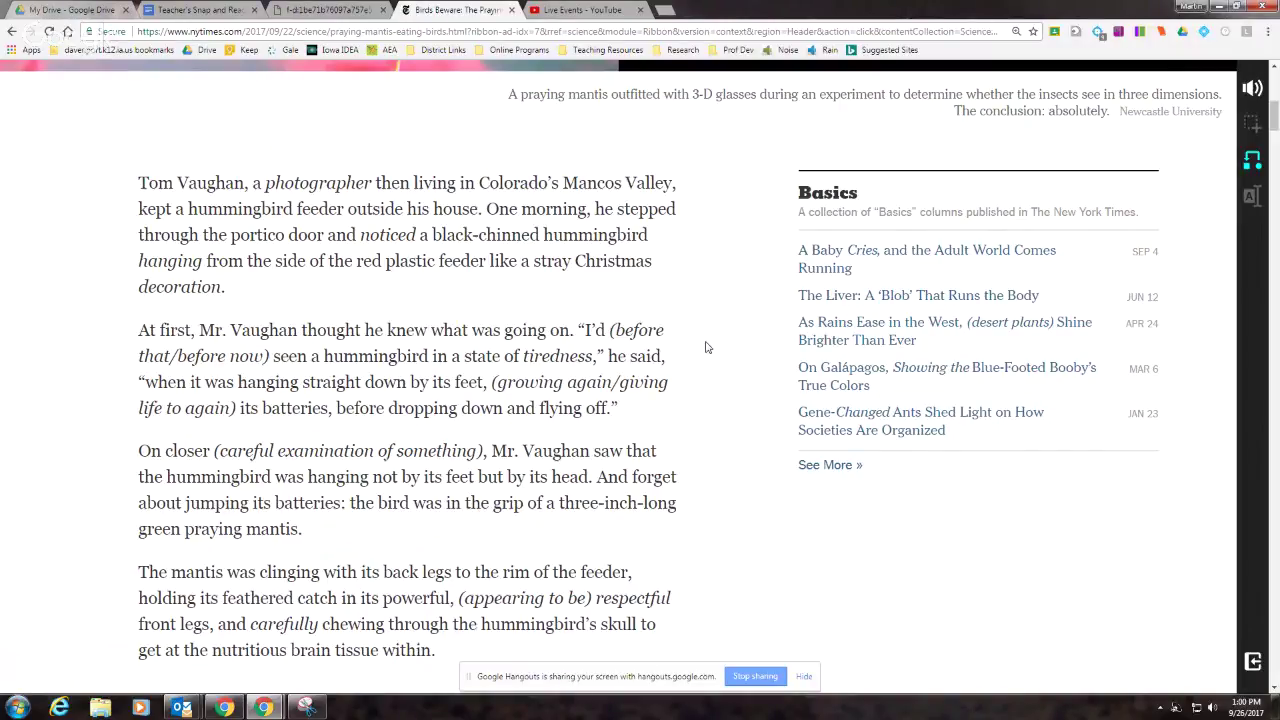
scroll(722, 410, "down", 2)
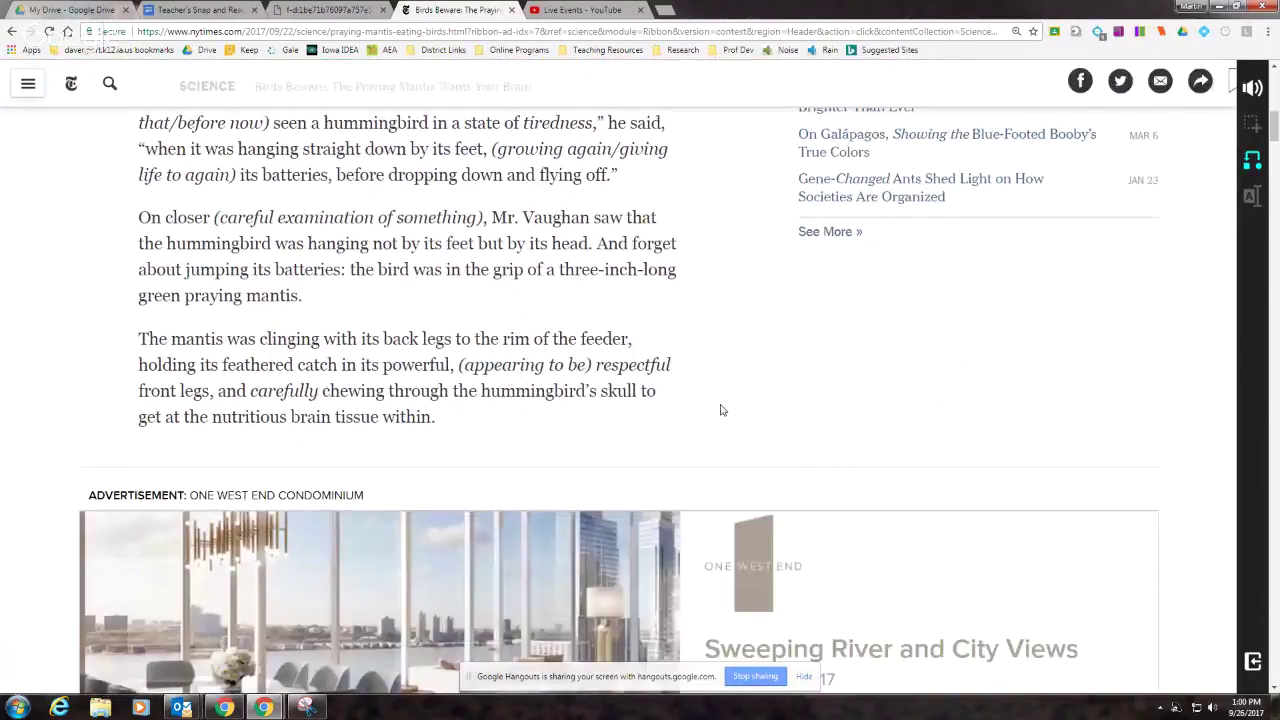
scroll(722, 410, "down", 5)
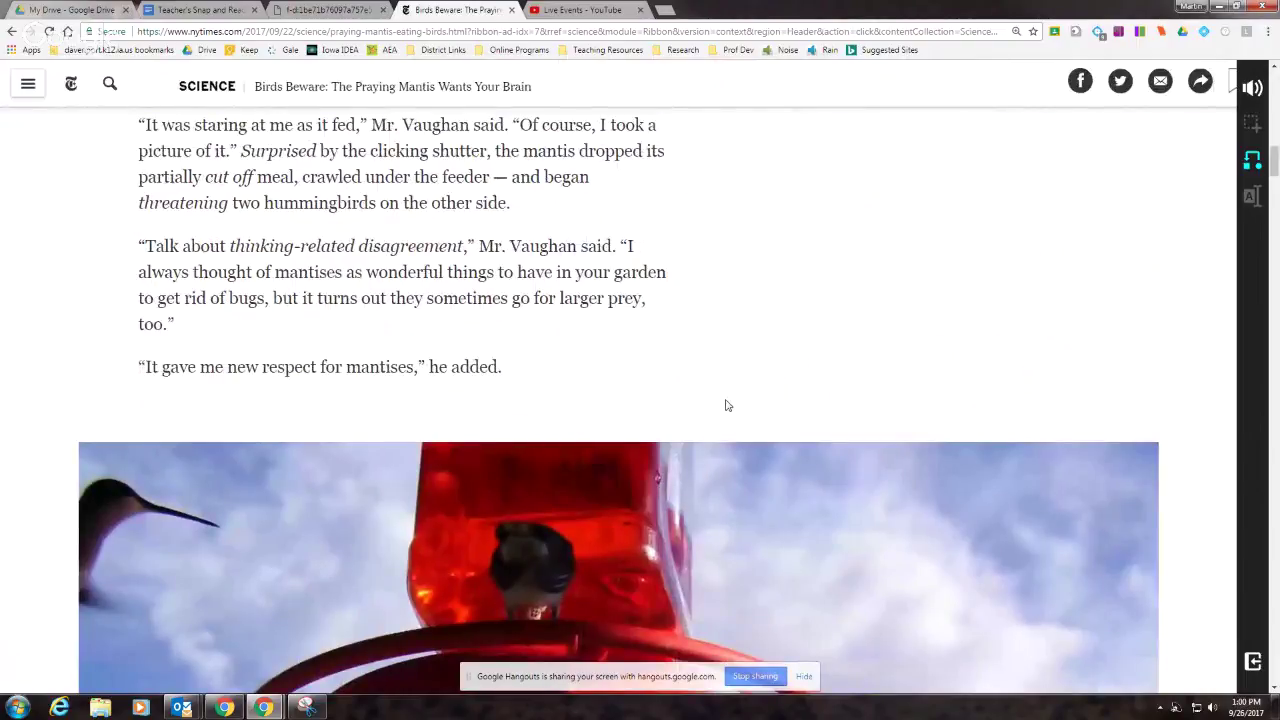
scroll(728, 405, "up", 1)
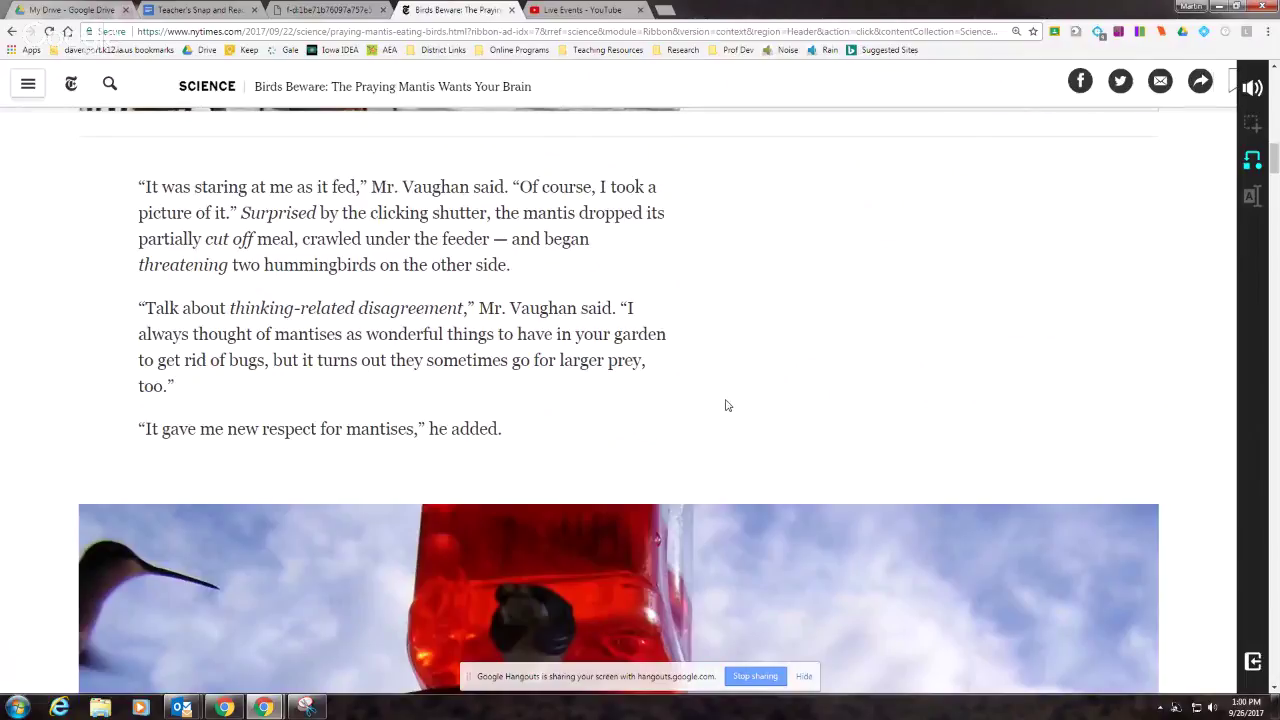
scroll(728, 405, "up", 9)
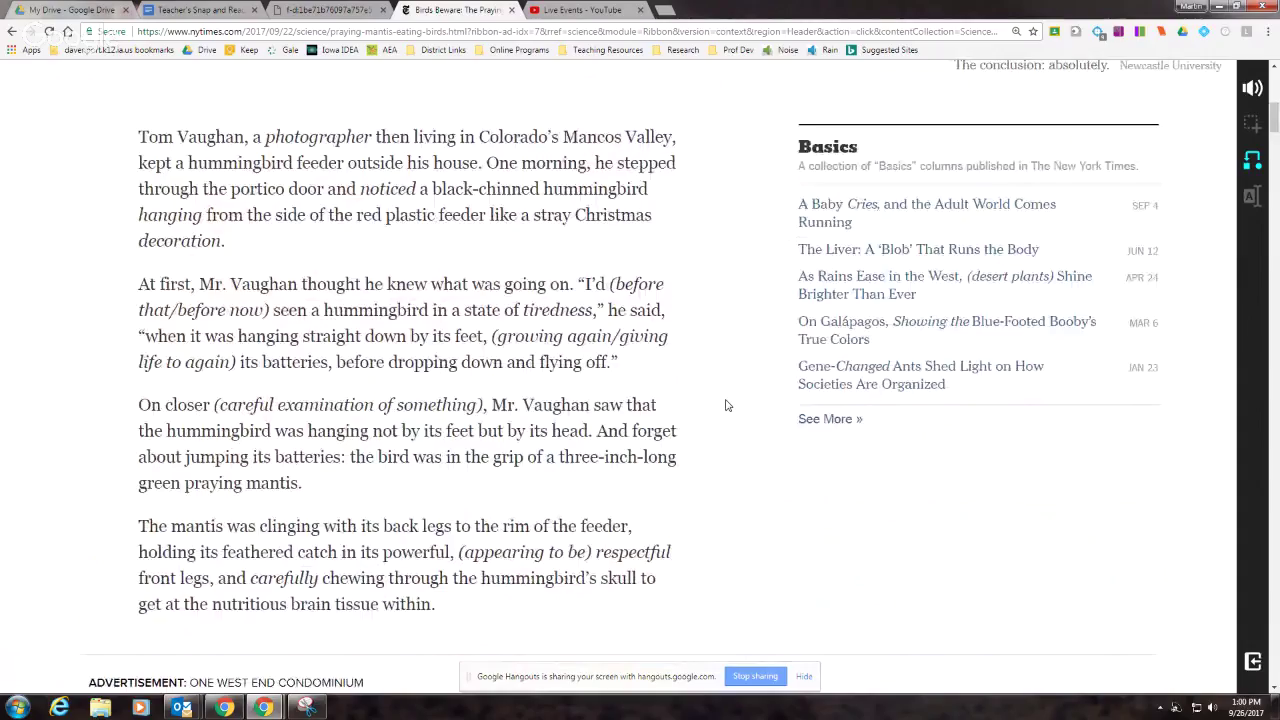
scroll(727, 405, "up", 6)
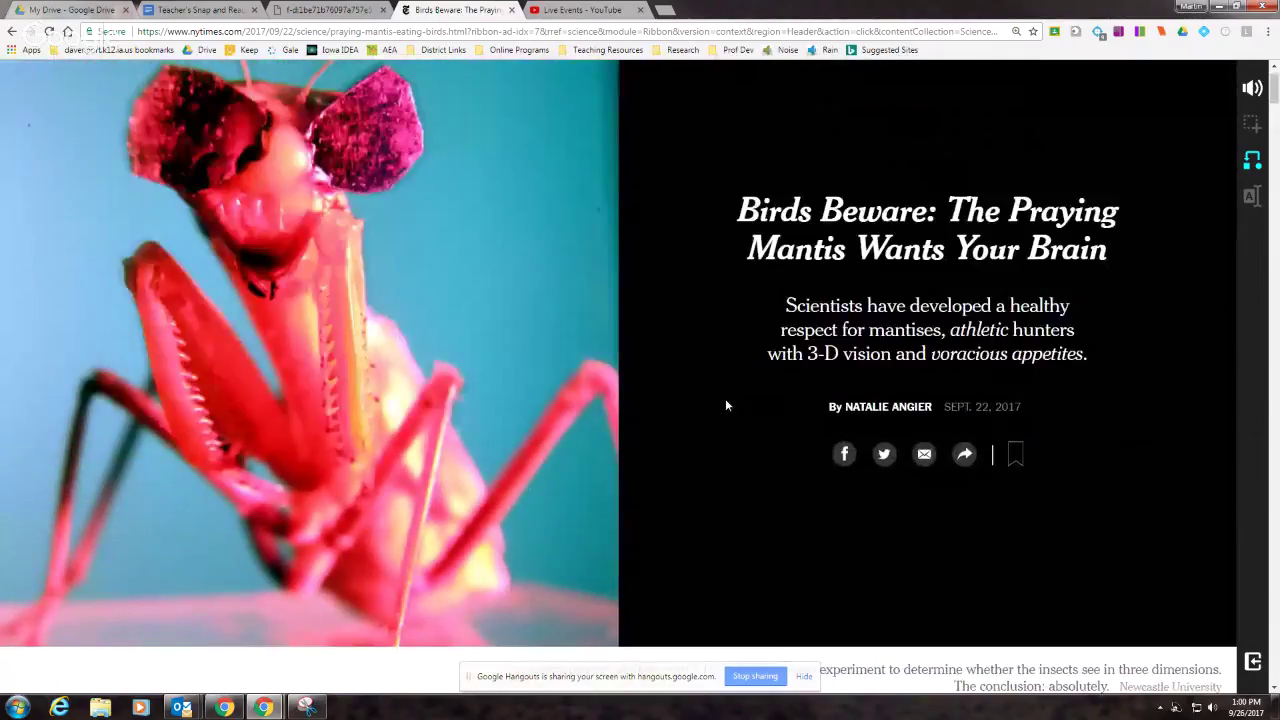
scroll(727, 405, "up", 1)
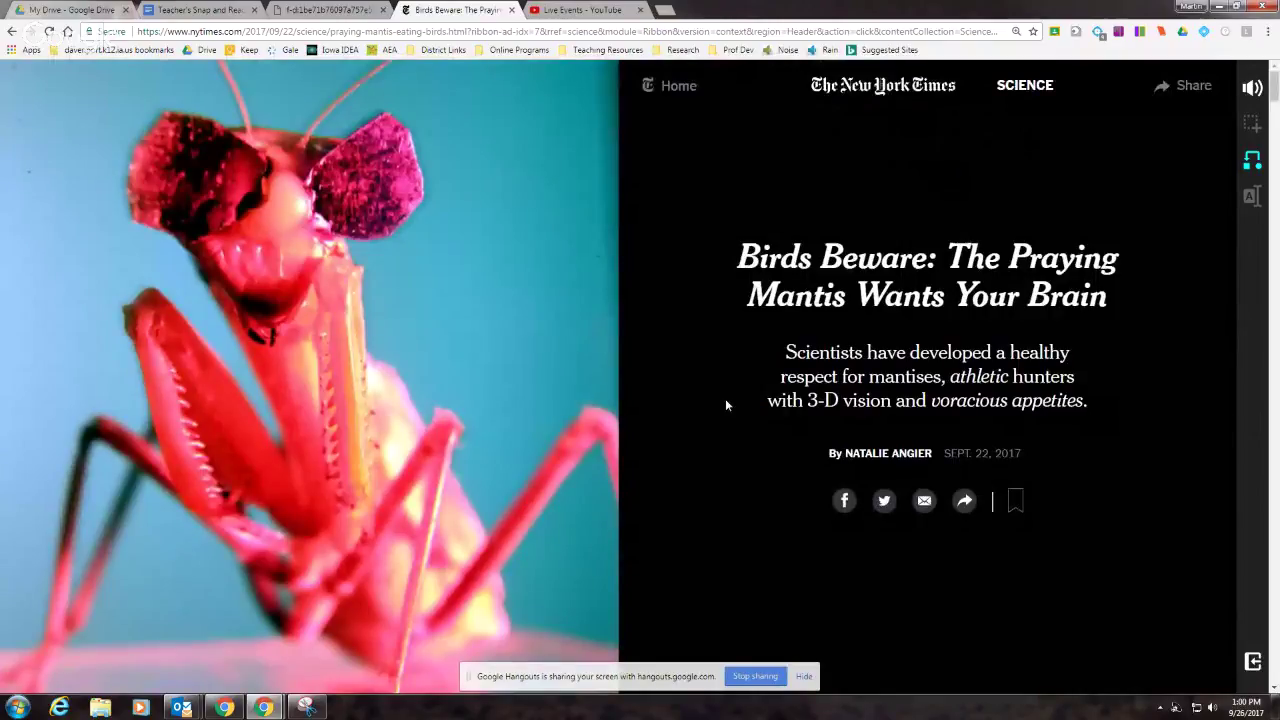